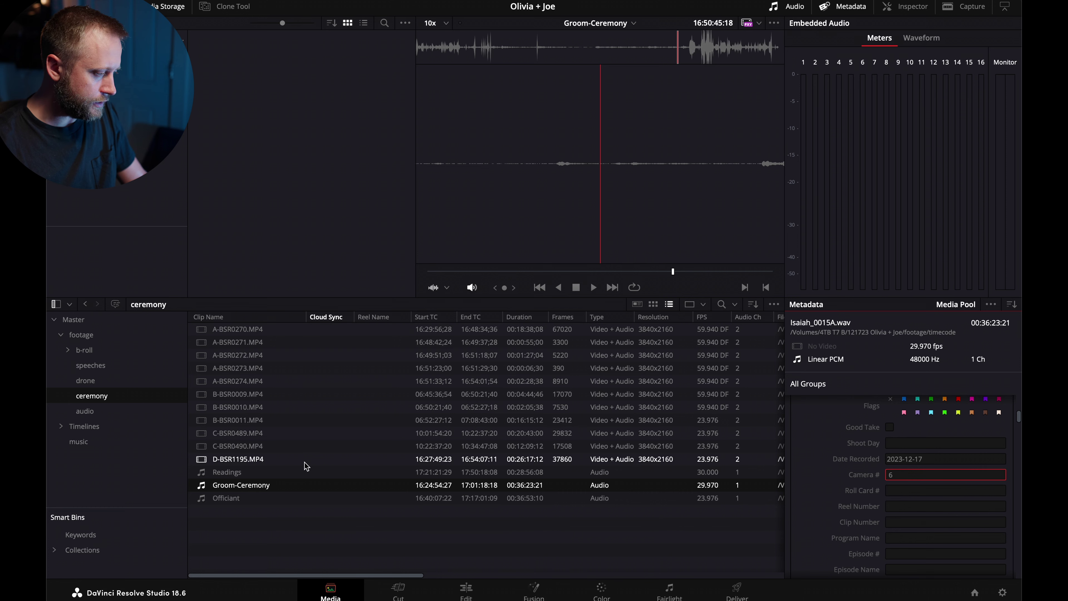
# Set the Camera # metadata of the Readings audio clip to 7
pyautogui.click(898, 473)
pyautogui.write('7')
pyautogui.click(671, 547)
pyautogui.click(366, 446)
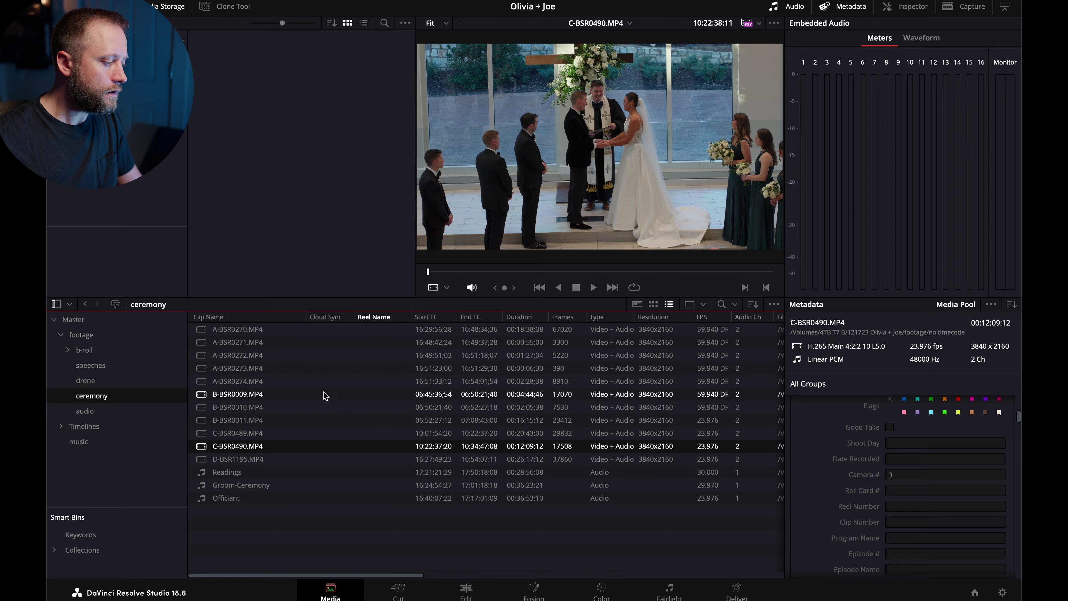
# Start a new multicam clip from all clips in the ceremony bin and name it Ceremony Multicam
pyautogui.click(324, 394)
pyautogui.hotkey('ctrl', 'a')
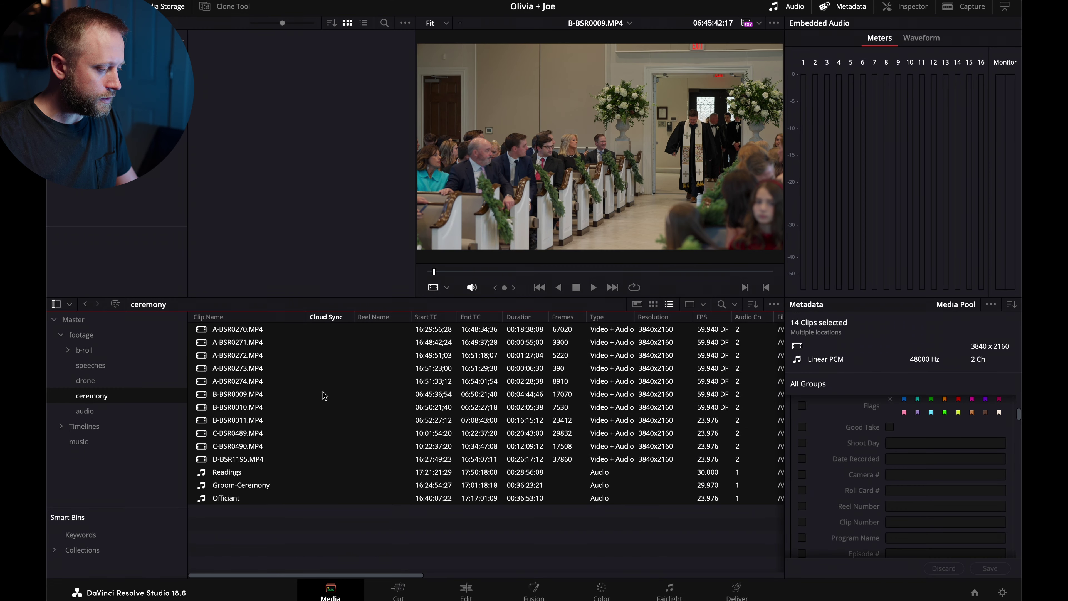
pyautogui.rightClick(270, 426)
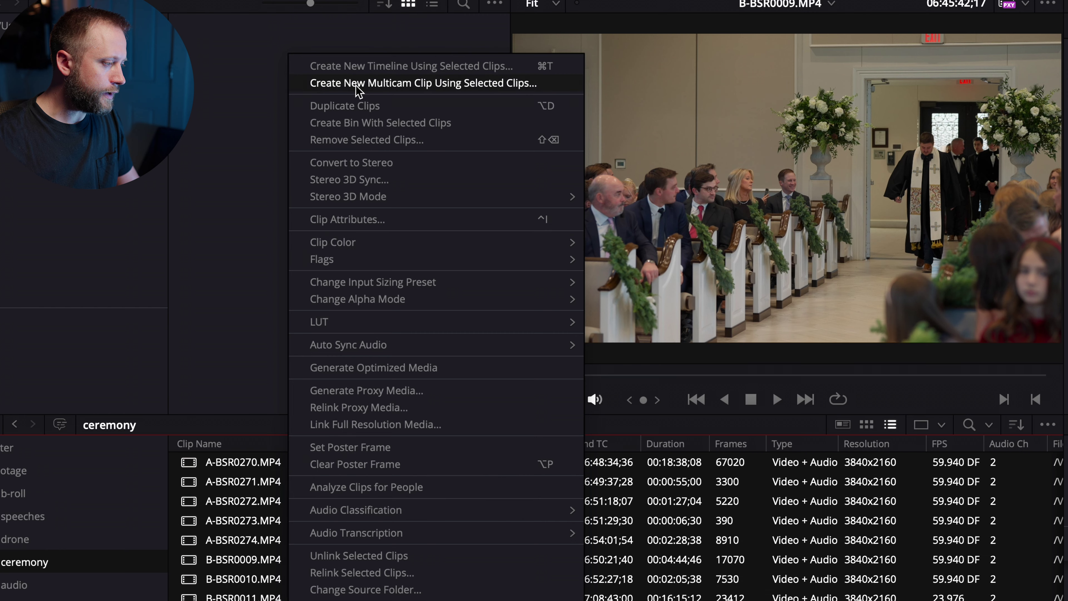
pyautogui.click(360, 89)
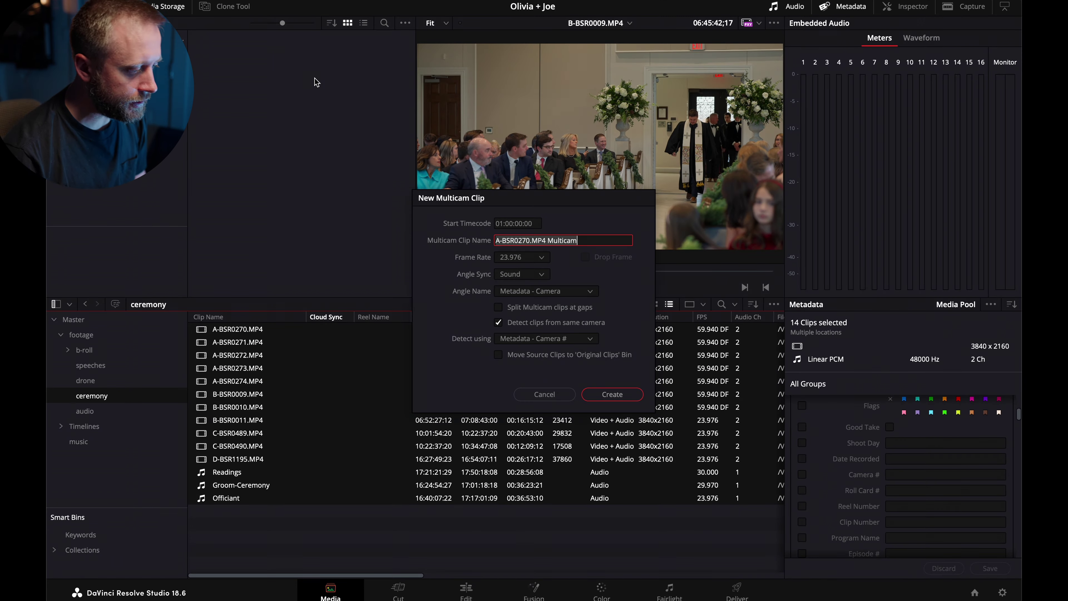
pyautogui.moveTo(548, 240); pyautogui.dragTo(418, 218)
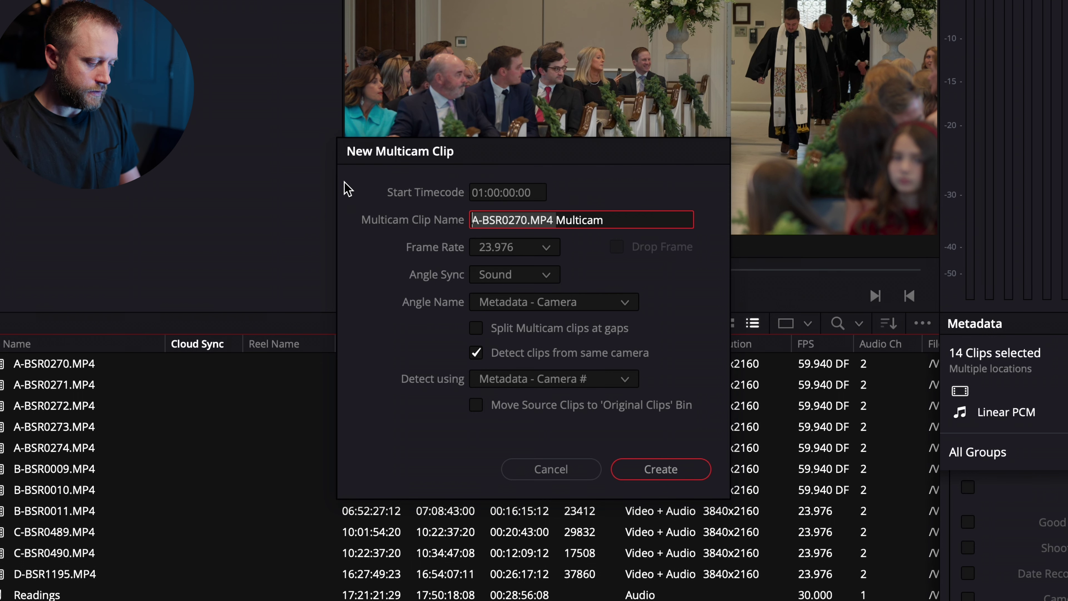
pyautogui.write('Ceremony')
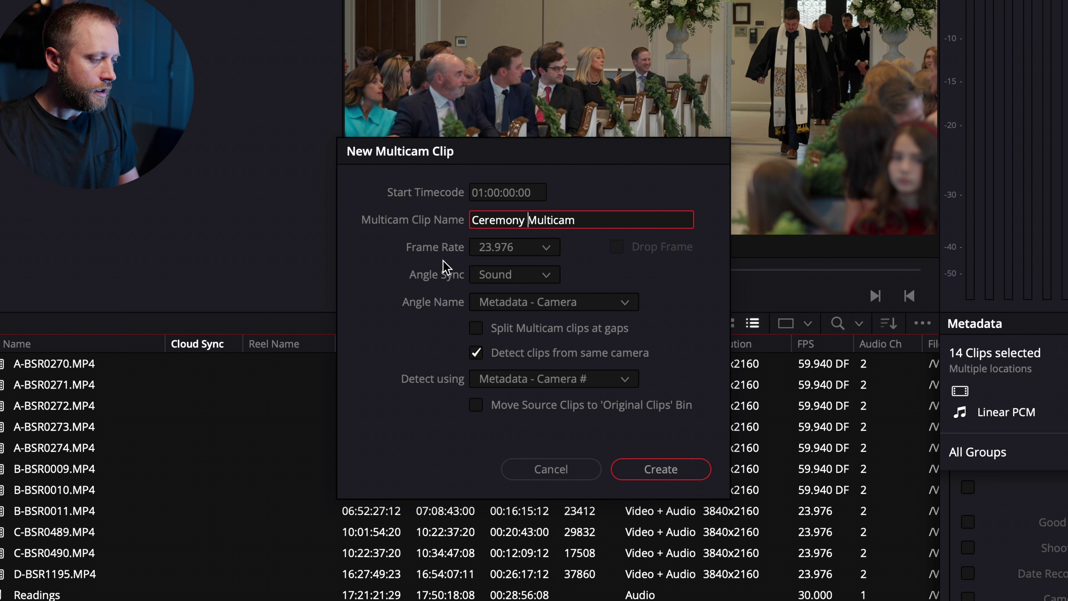
# Create the multicam clip with Sound sync, Metadata - Camera angle names and same-camera clips detected using Metadata - Camera #
pyautogui.click(525, 277)
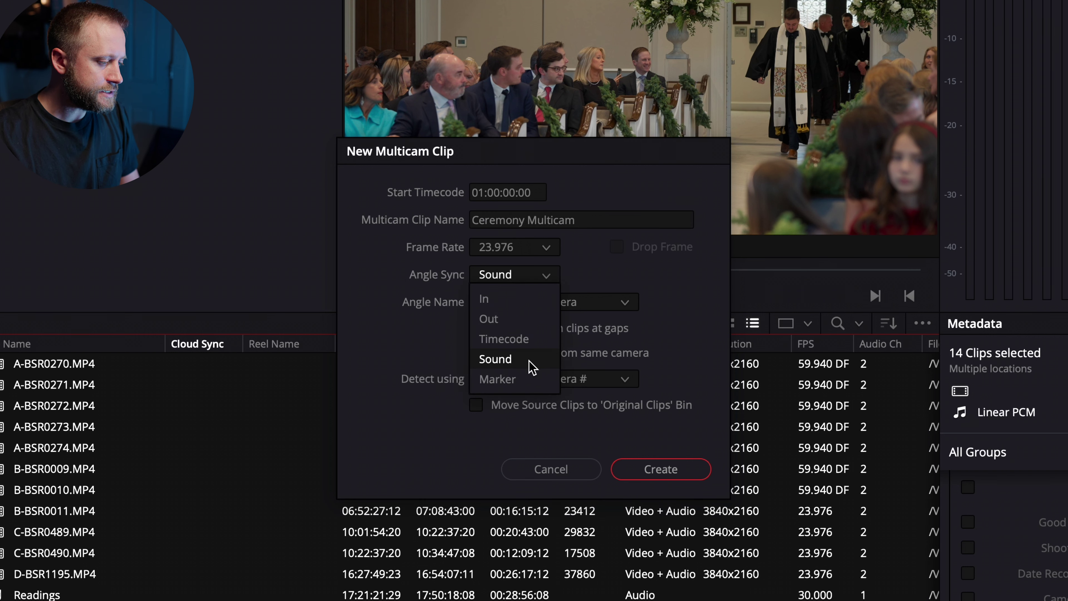
pyautogui.click(509, 359)
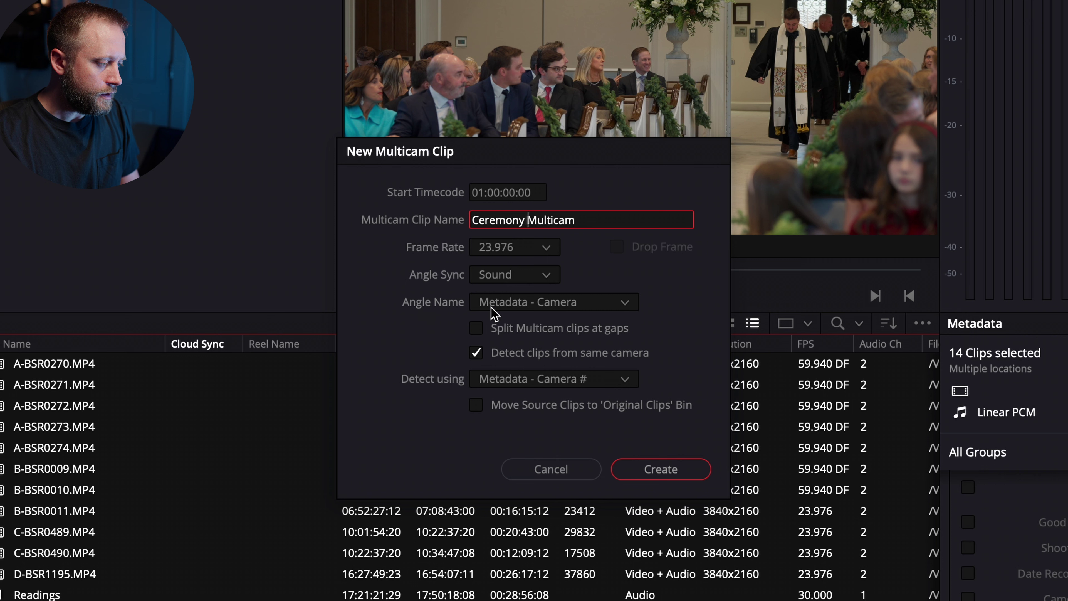
pyautogui.click(515, 307)
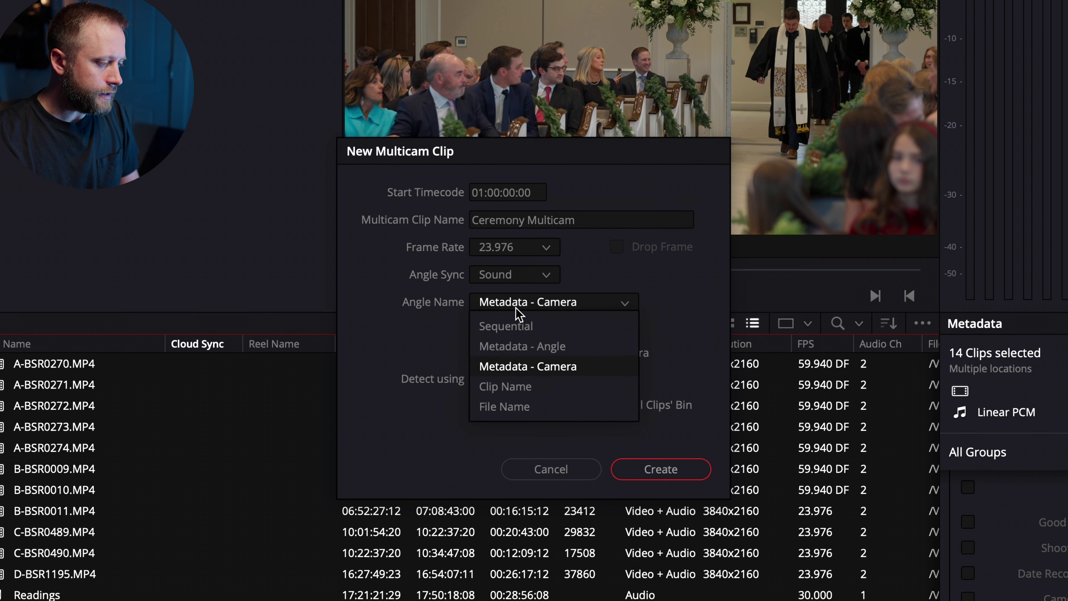
pyautogui.click(548, 373)
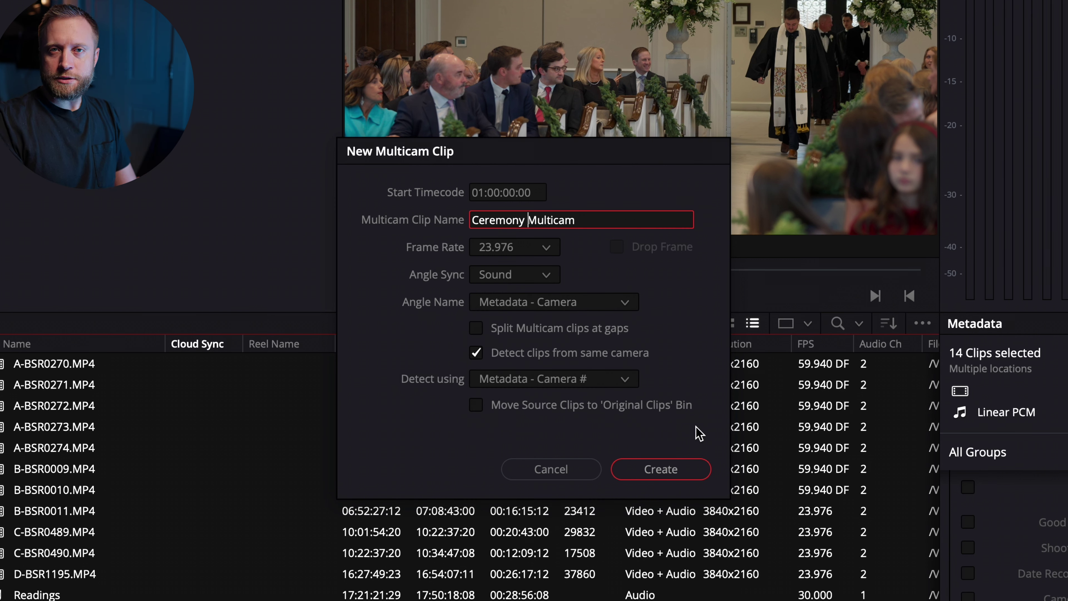
pyautogui.click(476, 354)
pyautogui.click(476, 355)
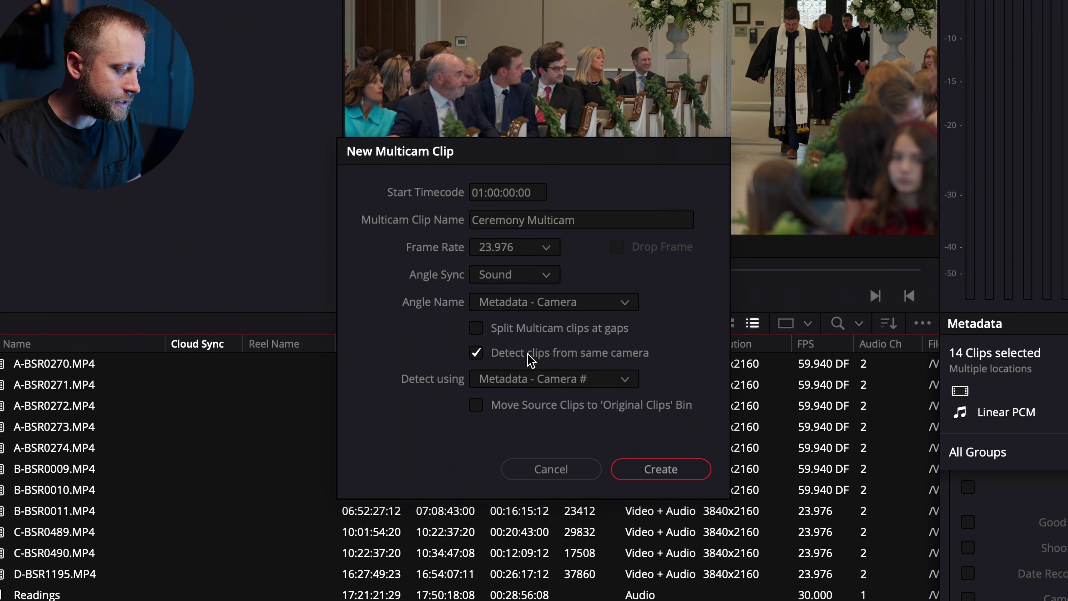
pyautogui.click(580, 379)
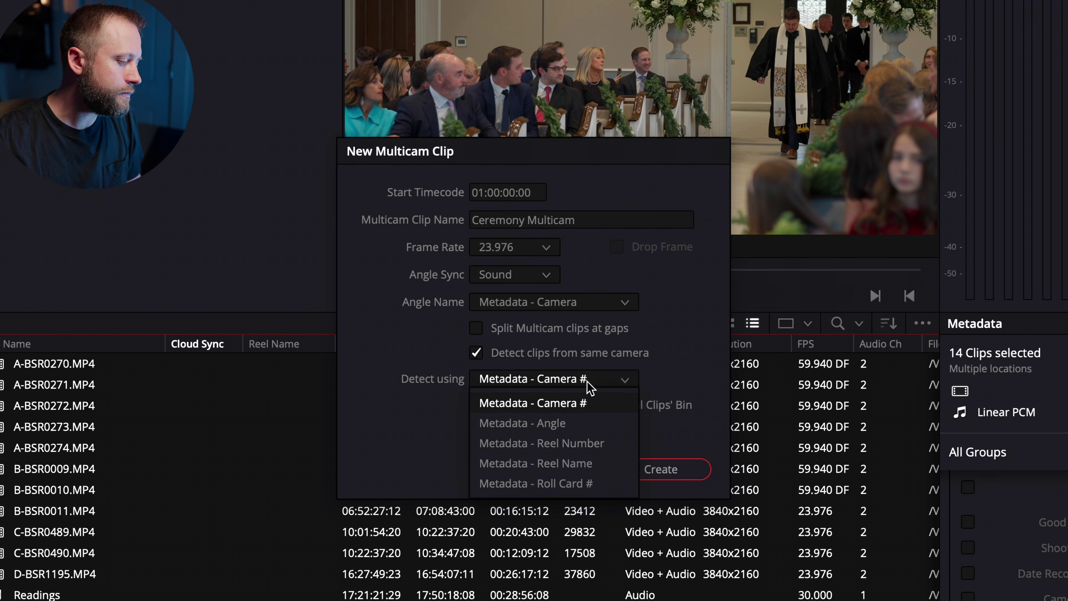
pyautogui.click(568, 404)
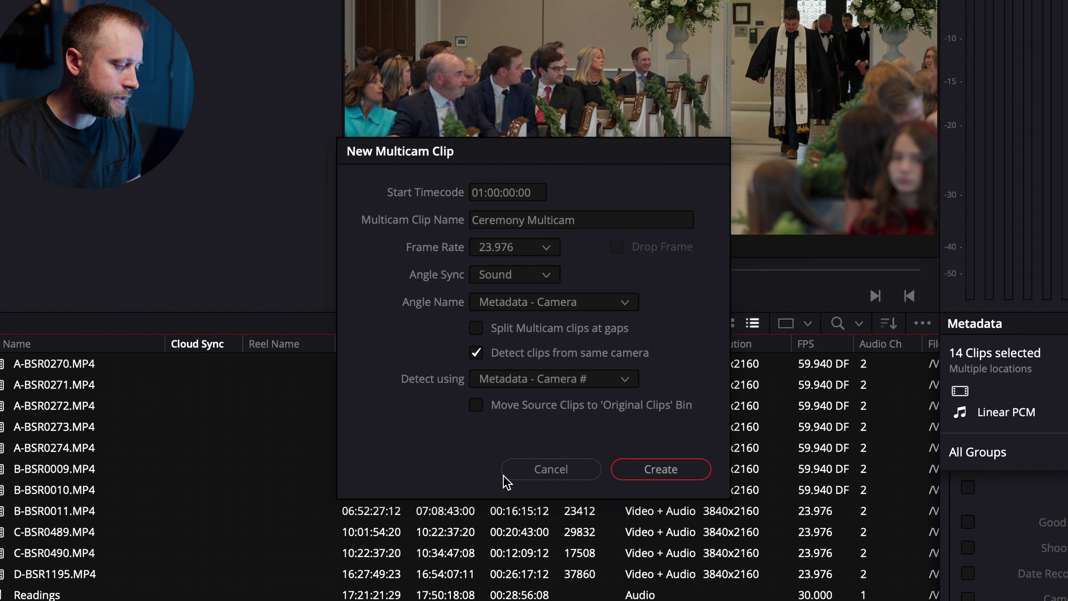
pyautogui.click(685, 468)
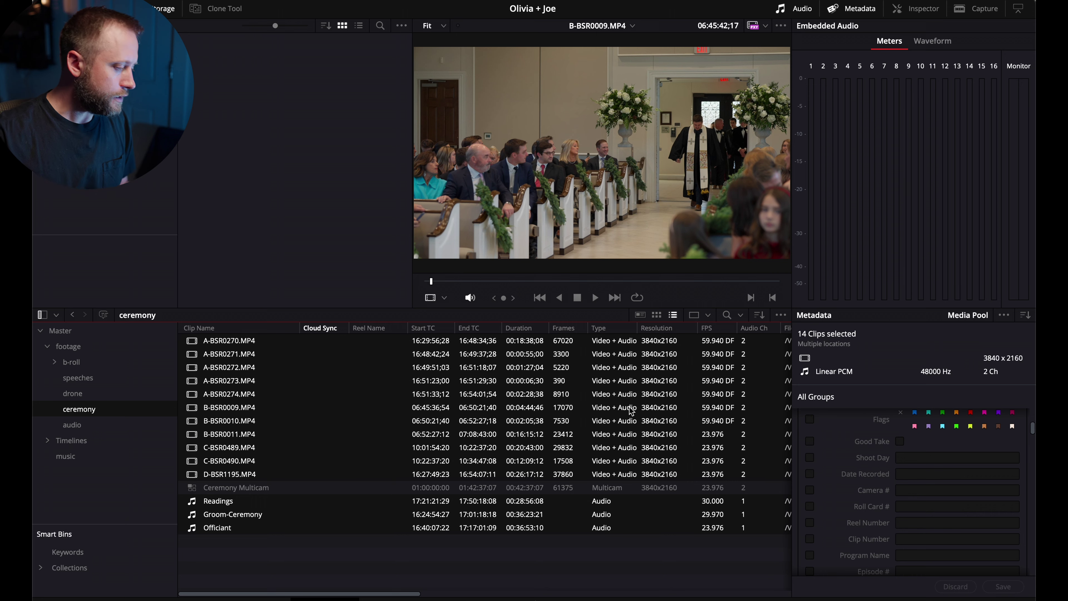
# Open the Ceremony Multicam clip in the timeline for editing
pyautogui.click(222, 487)
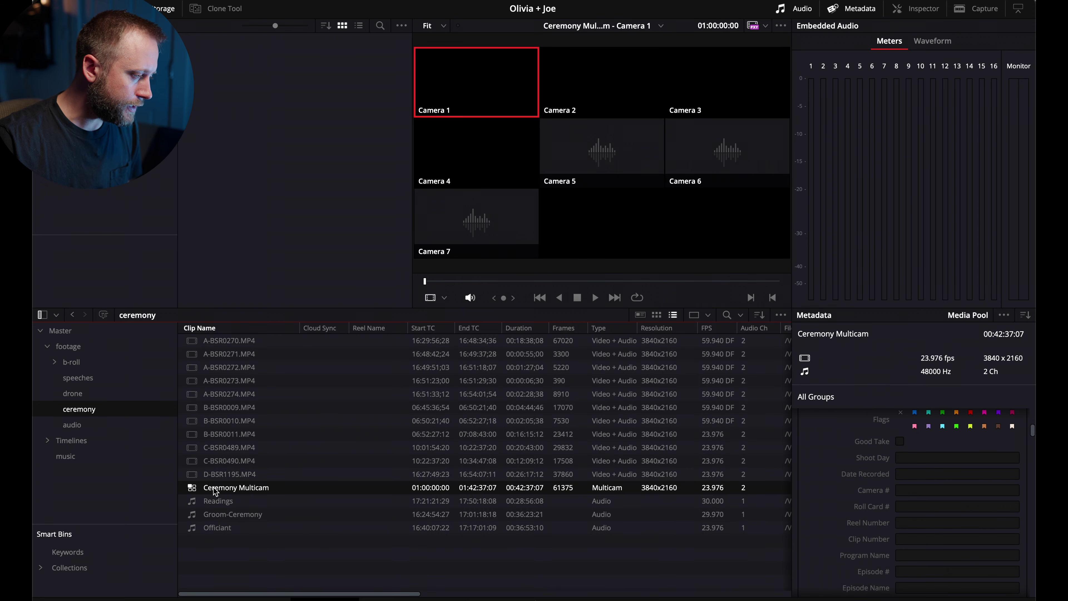
pyautogui.rightClick(215, 489)
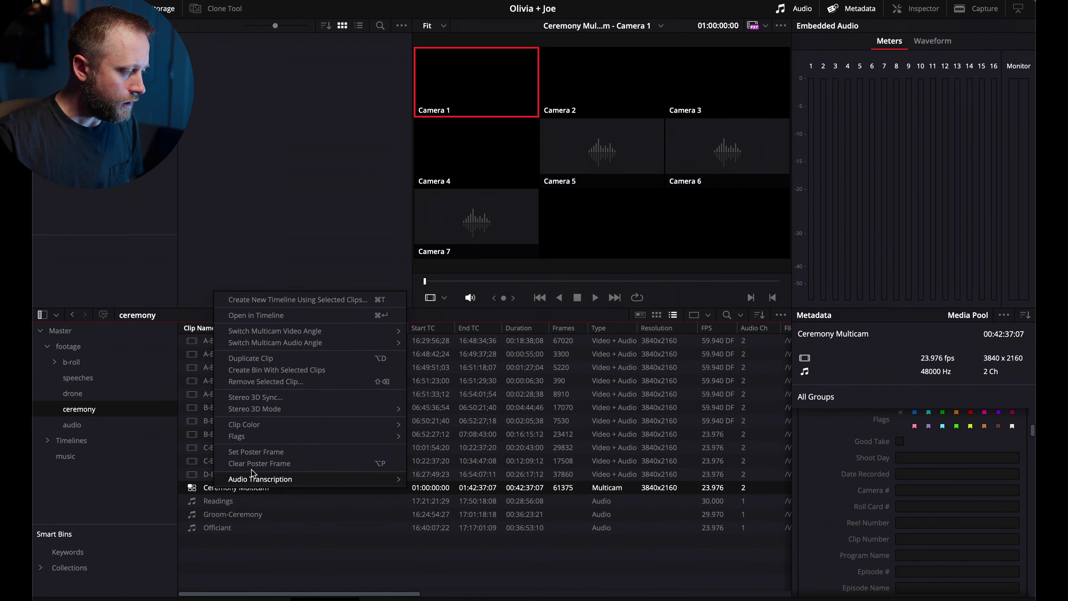
pyautogui.click(255, 316)
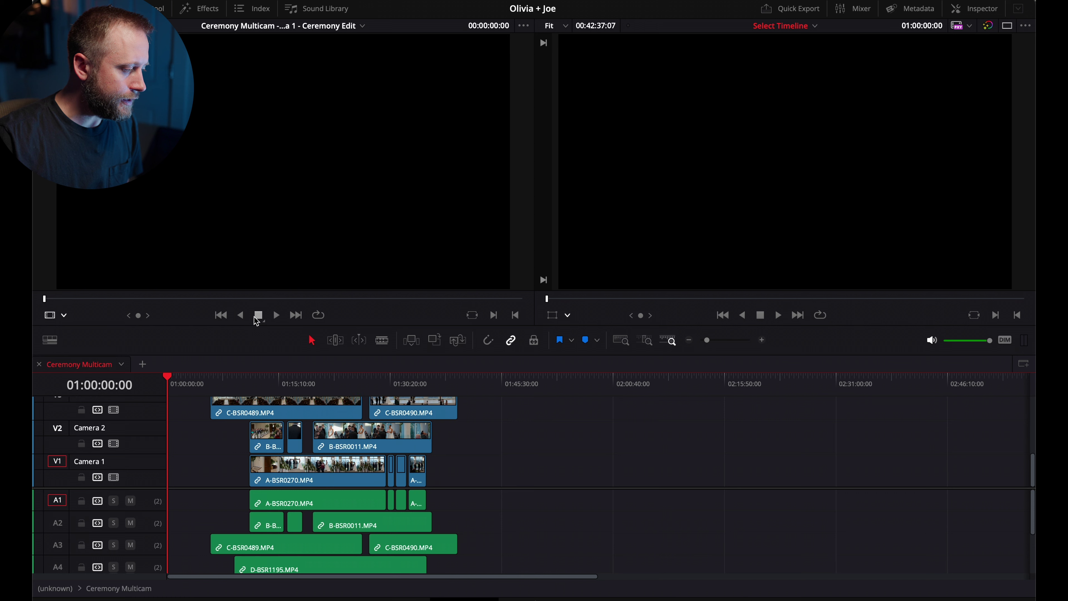
# Examine how the camera angles and the separate audio recordings line up on the multicam's video and audio tracks
pyautogui.click(310, 393)
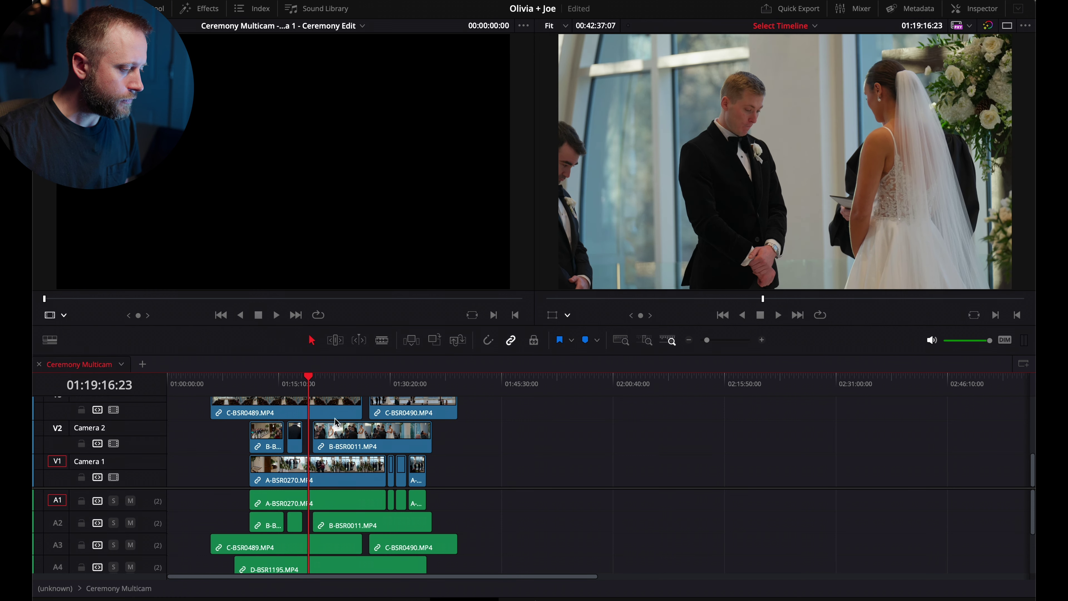
pyautogui.scroll(2, 351, 450)
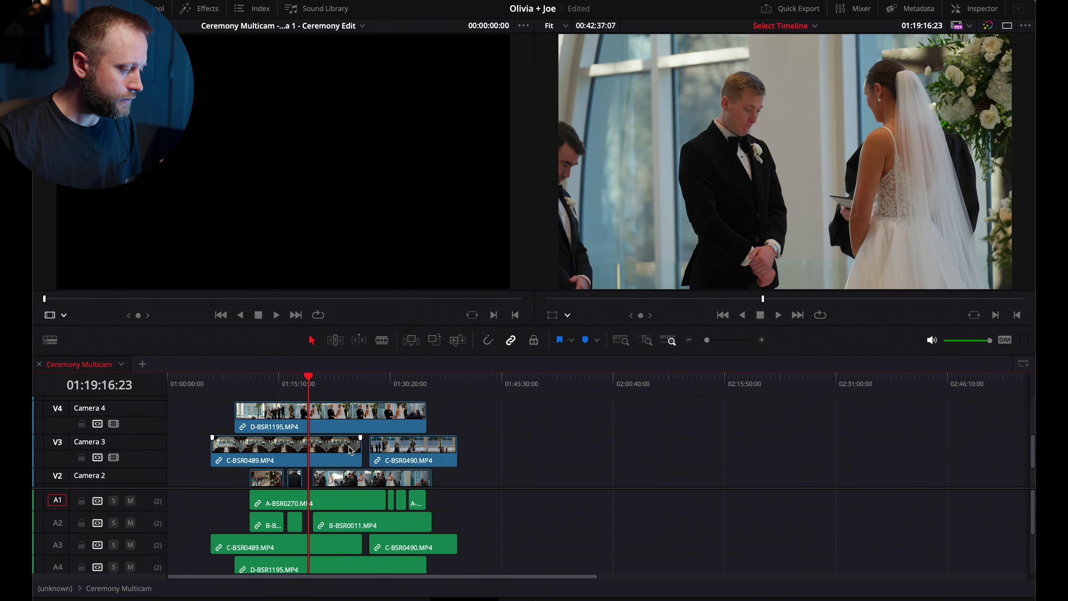
pyautogui.scroll(-2, 351, 450)
pyautogui.click(318, 392)
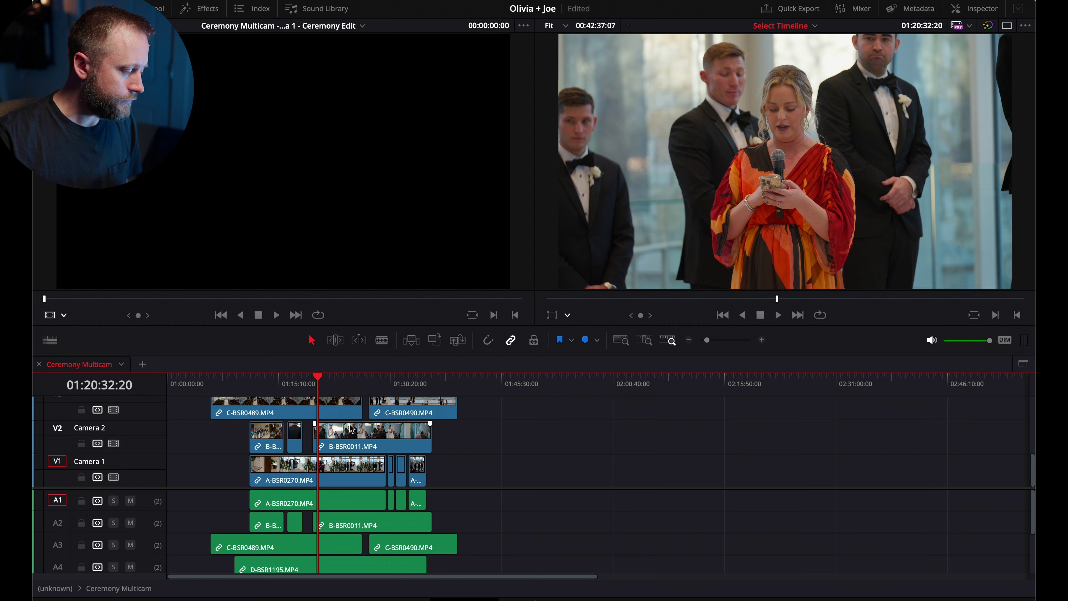
pyautogui.scroll(2, 362, 423)
pyautogui.scroll(-2, 359, 427)
pyautogui.scroll(-3, 356, 556)
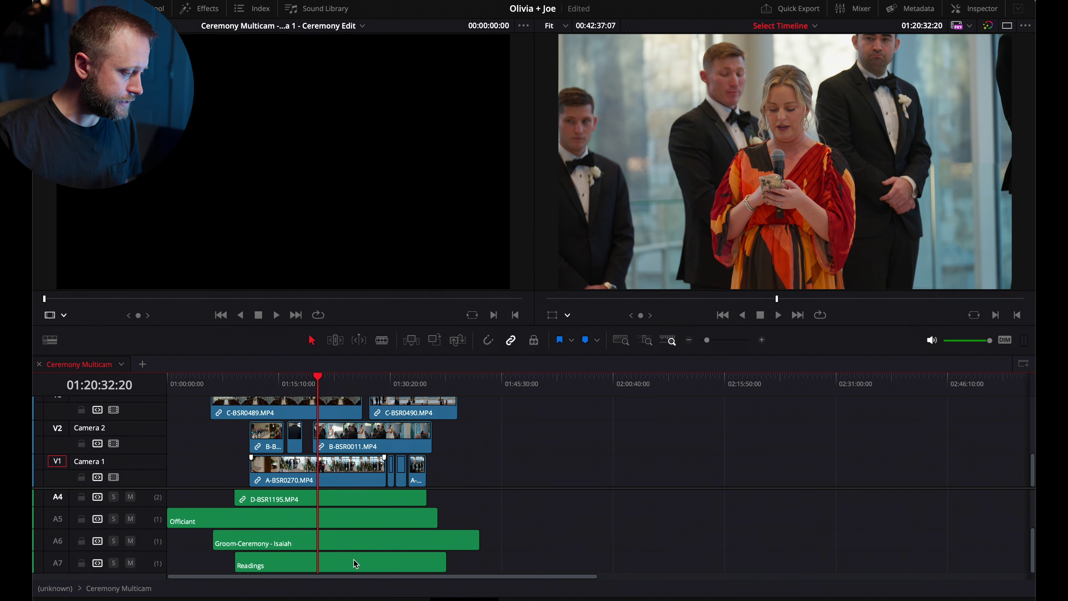
pyautogui.scroll(3, 355, 564)
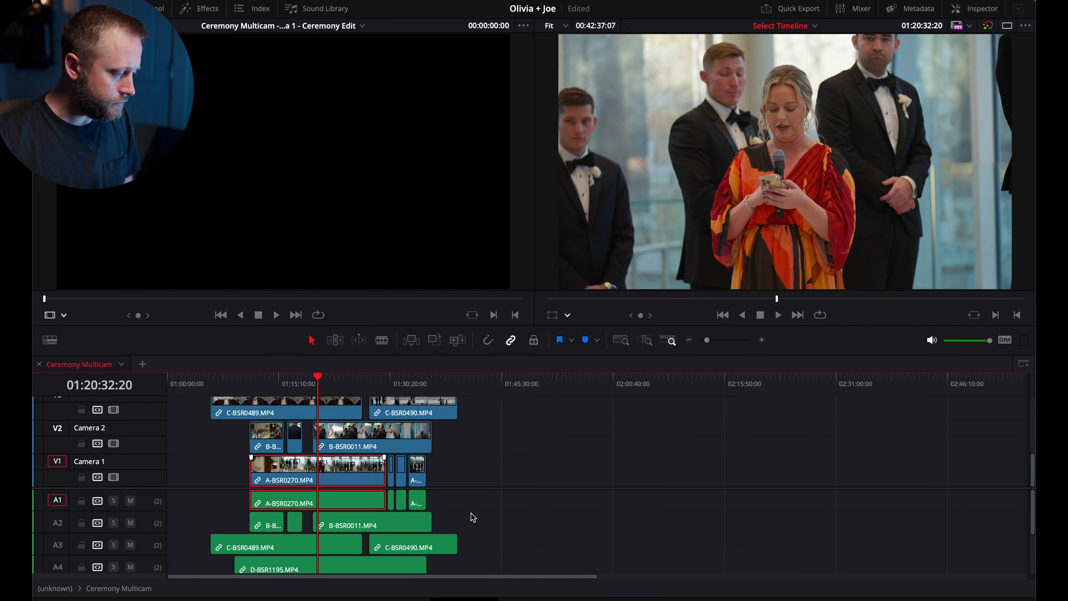
# Delete the camera audio on tracks A1 to A4 and move the Officiant, Groom-Ceremony and Readings recordings up to A1 to A3
pyautogui.moveTo(472, 500); pyautogui.dragTo(227, 571)
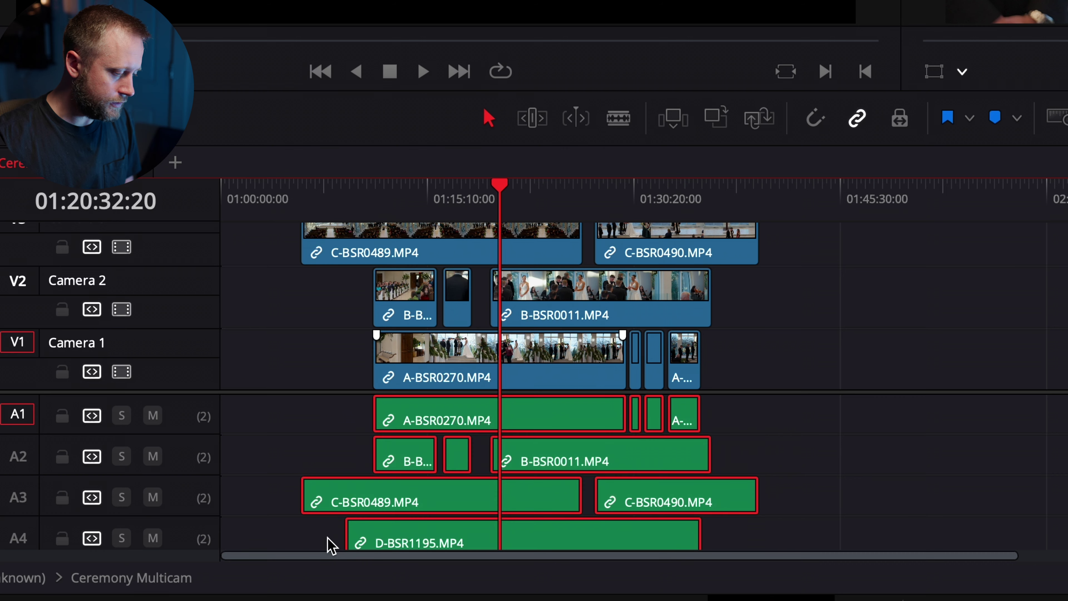
pyautogui.press('BackSpace')
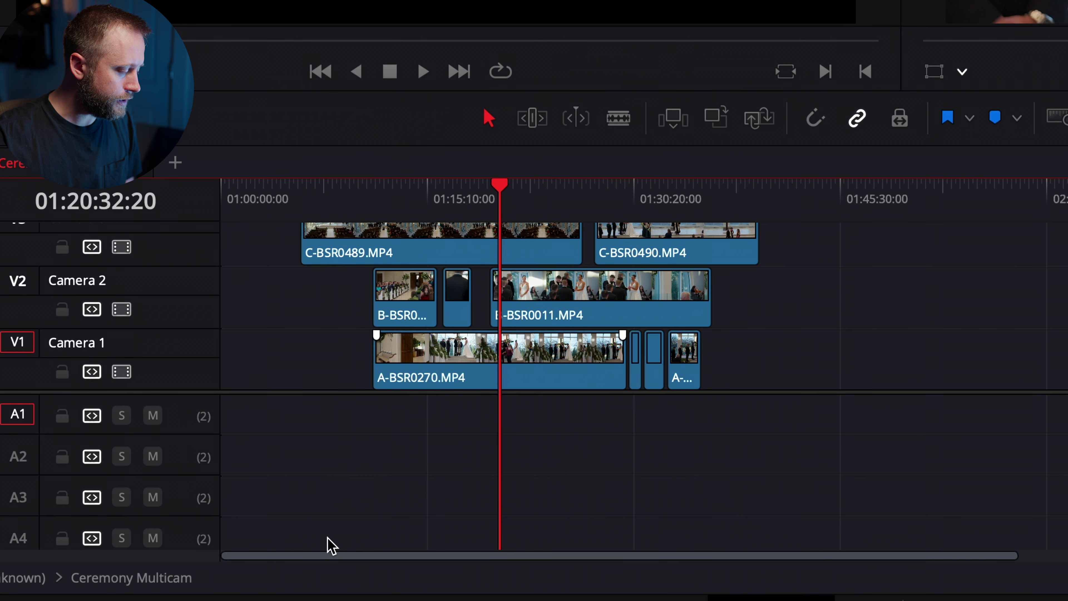
pyautogui.scroll(-3, 332, 546)
pyautogui.moveTo(790, 419); pyautogui.dragTo(446, 357)
pyautogui.scroll(2, 499, 533)
pyautogui.click(730, 326)
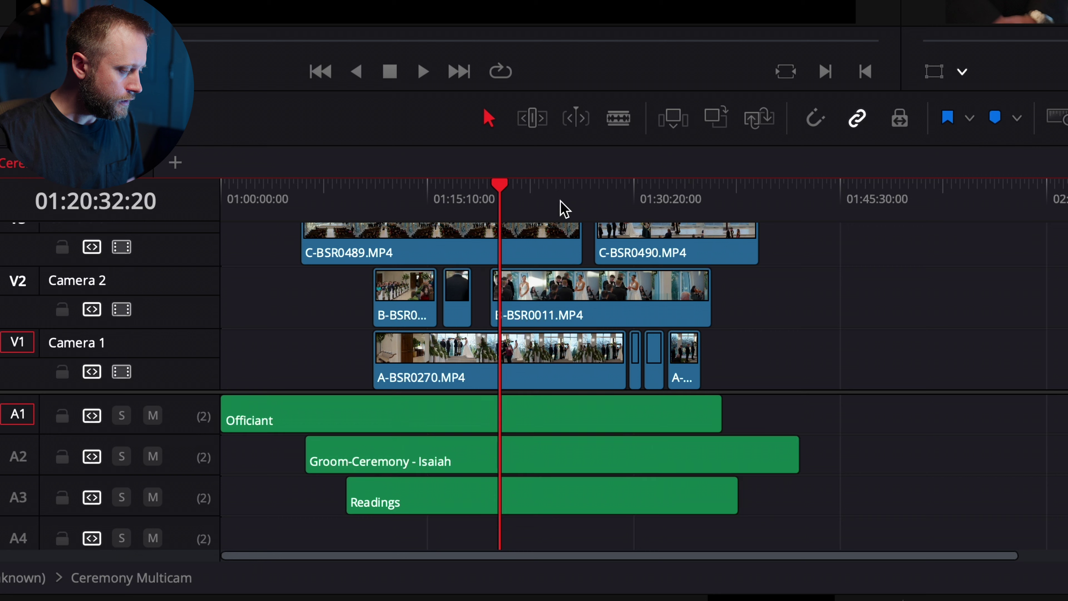
# Split all clips at the end of B-BSR0011.MP4 on Camera 2 and delete everything after the cut
pyautogui.click(713, 201)
pyautogui.press('Down')
pyautogui.press('super+equal')
pyautogui.press('super+equal')
pyautogui.press('super+equal')
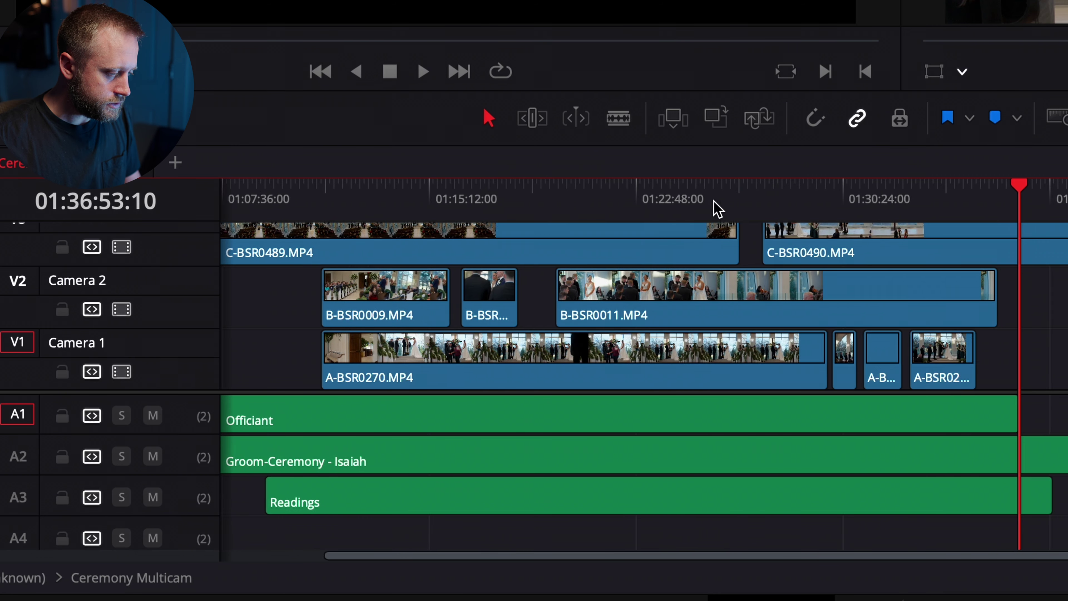
pyautogui.moveTo(884, 209); pyautogui.dragTo(935, 216)
pyautogui.press('space')
pyautogui.press('Up')
pyautogui.press('Up')
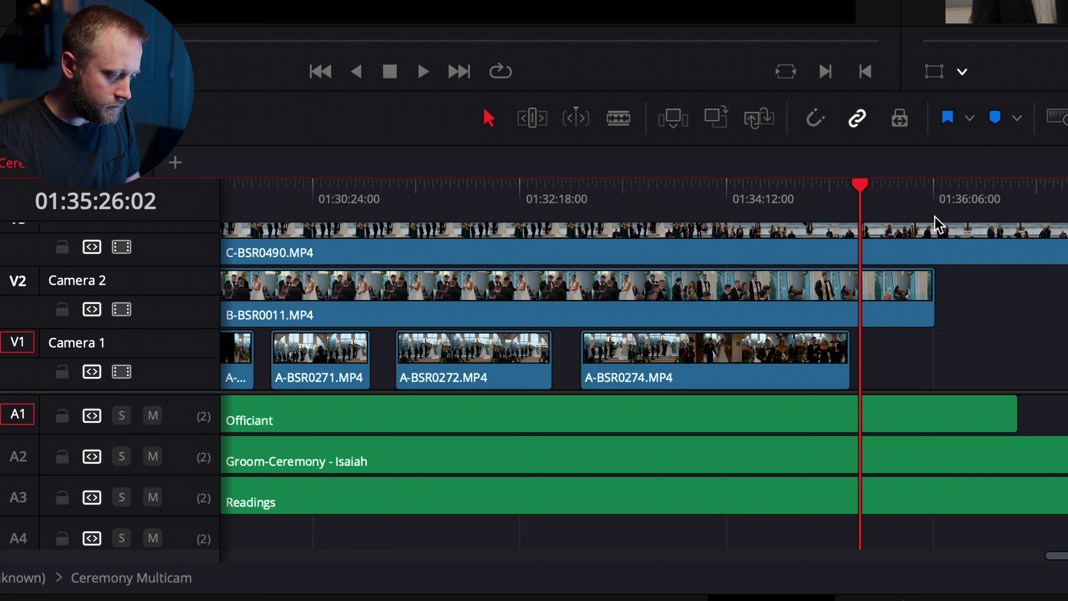
pyautogui.press('Down')
pyautogui.press('super+a')
pyautogui.press('super+b')
pyautogui.moveTo(1067, 253); pyautogui.dragTo(975, 505)
pyautogui.press('BackSpace')
# Split the clips on all tracks at 01:11:15:01, where the Camera 1 and Camera 2 footage begins
pyautogui.press('Home')
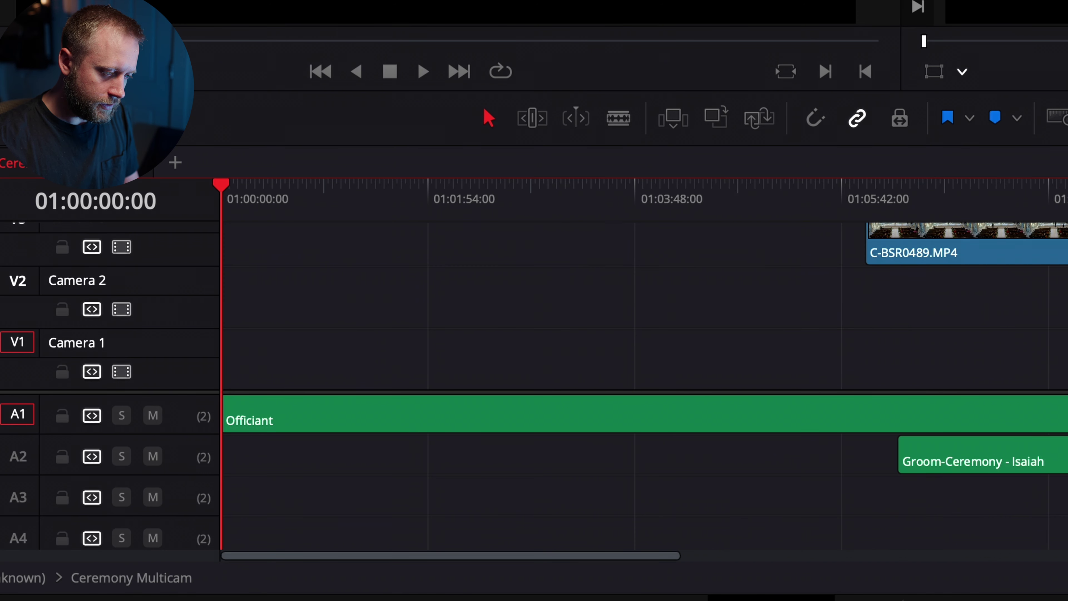
pyautogui.press('Down')
pyautogui.press('Down')
pyautogui.press('super+a')
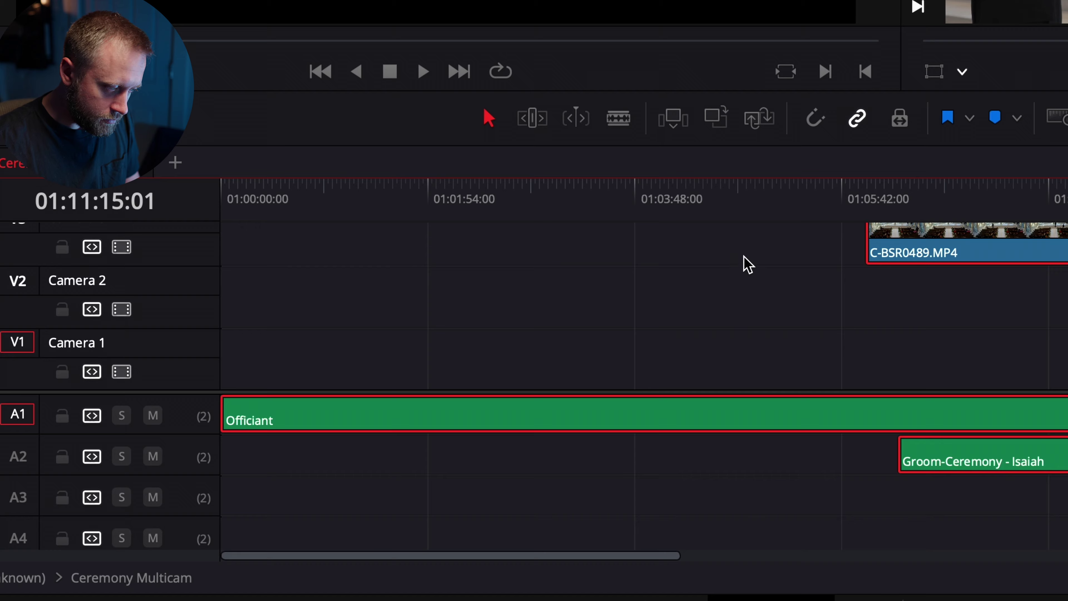
# Try to delete the clip pieces before the 01:11:15:01 cut and shift all remaining clips toward the timeline start
pyautogui.moveTo(745, 257); pyautogui.dragTo(1064, 464)
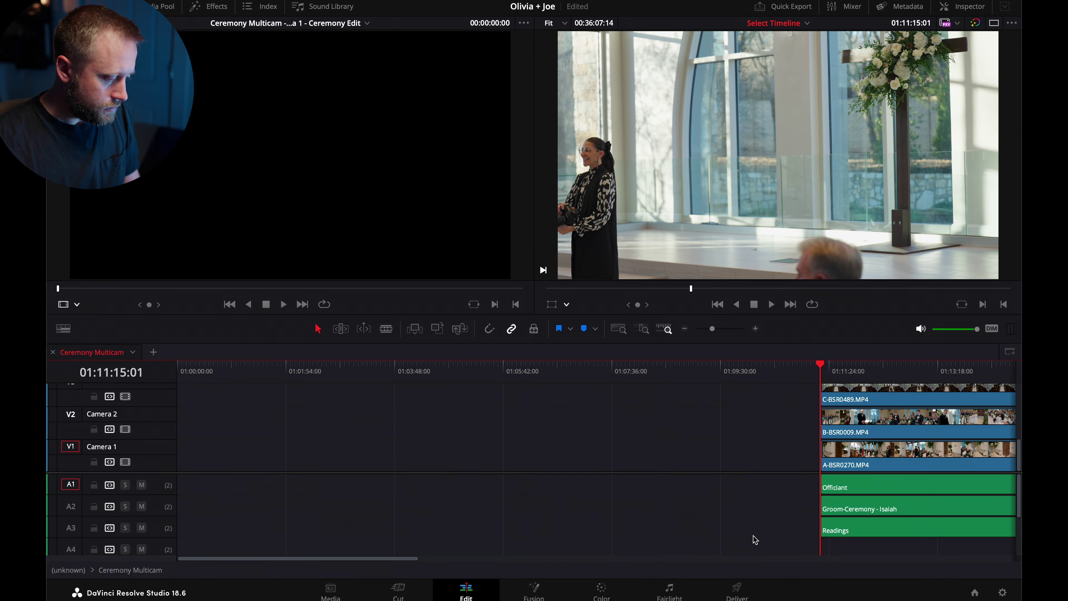
pyautogui.hotkey('ctrl', '-')
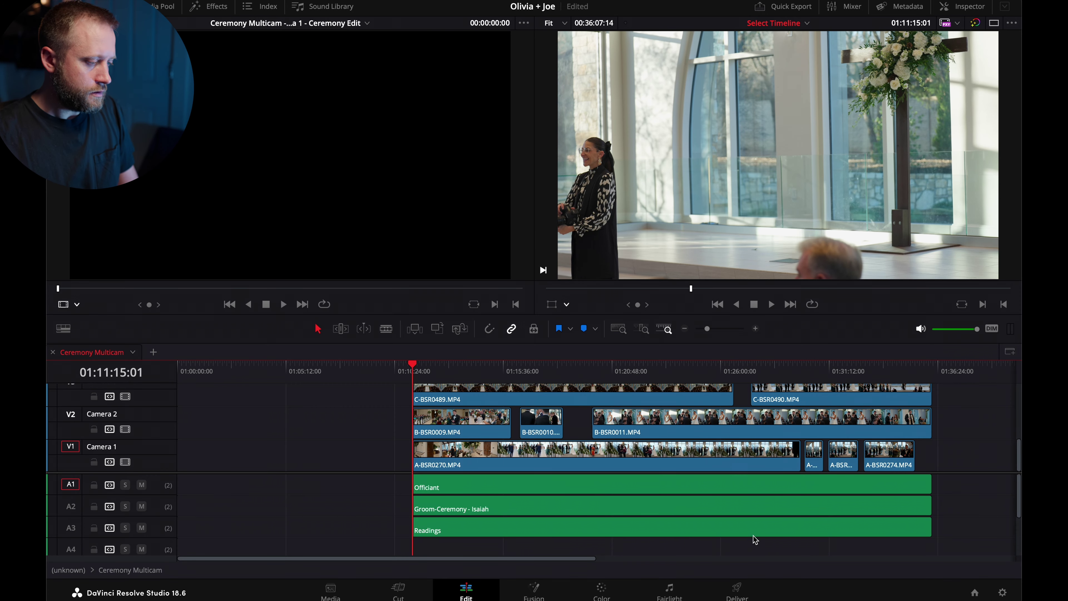
pyautogui.press('super+a')
pyautogui.moveTo(486, 462); pyautogui.dragTo(202, 465)
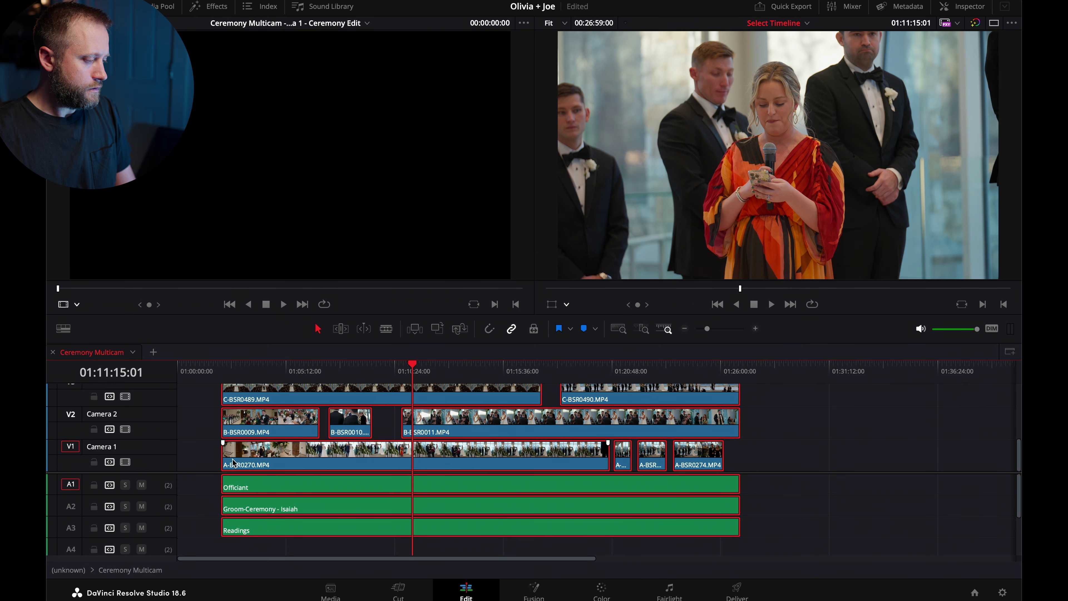
pyautogui.scroll(4, 234, 463)
# Undo the shift of the clips and the deletion of the pieces before the cut
pyautogui.press('super+z')
pyautogui.press('super+z')
pyautogui.press('super+z')
pyautogui.press('super+z')
pyautogui.scroll(-5, 234, 463)
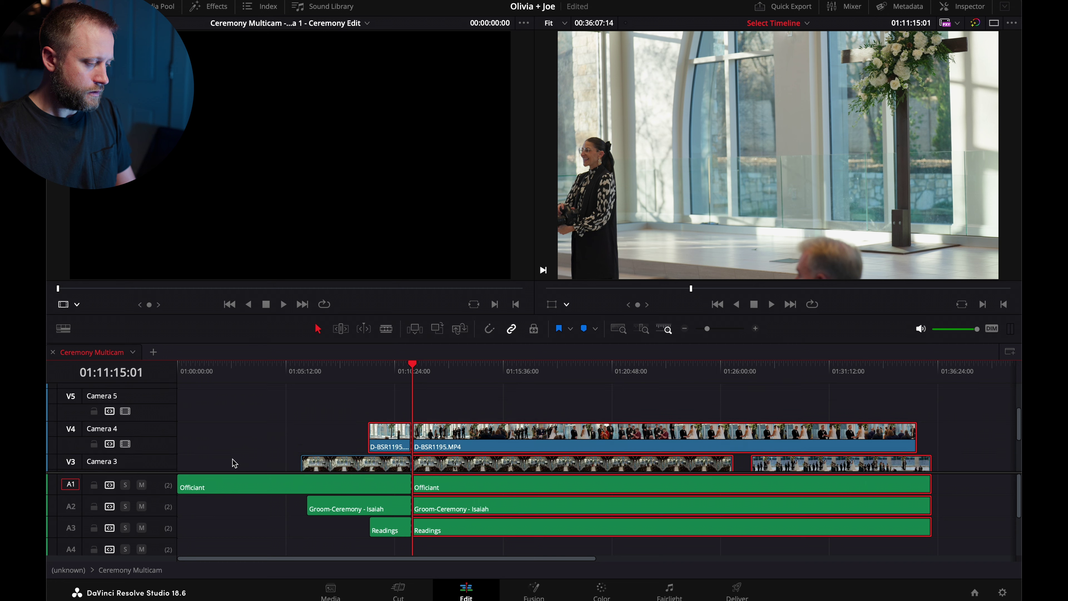
# Delete the video and audio clip pieces on all tracks before the 01:11:15:01 cut
pyautogui.moveTo(299, 393); pyautogui.dragTo(394, 525)
pyautogui.press('BackSpace')
pyautogui.scroll(3, 379, 453)
pyautogui.scroll(-3, 379, 452)
# Remove the empty gap before the remaining clips so that all tracks begin at 01:00:00:00
pyautogui.click(387, 406)
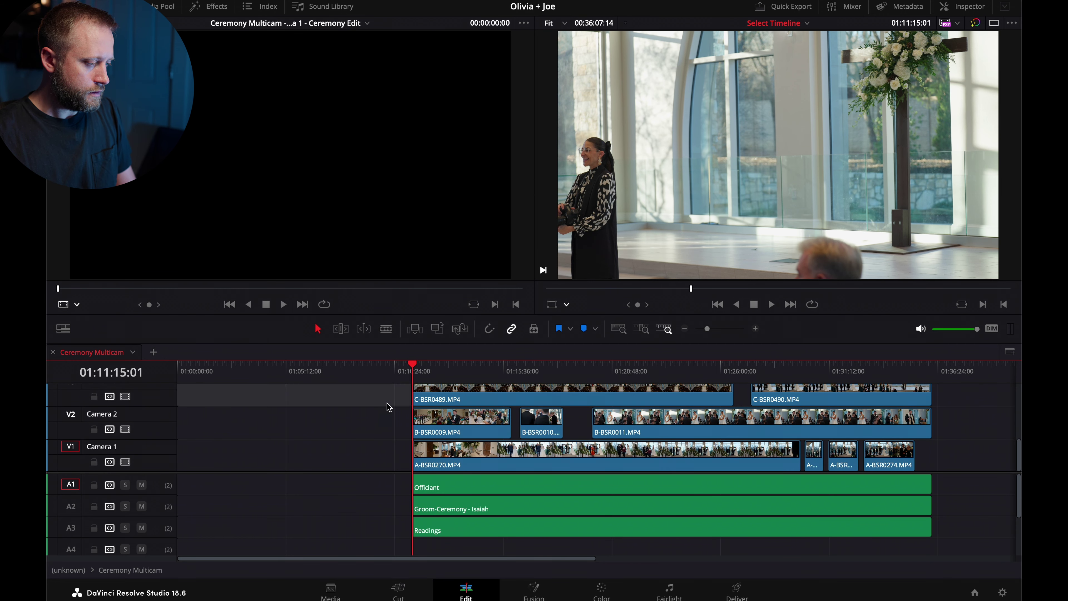
pyautogui.press('BackSpace')
pyautogui.scroll(2, 388, 409)
pyautogui.scroll(-2, 388, 412)
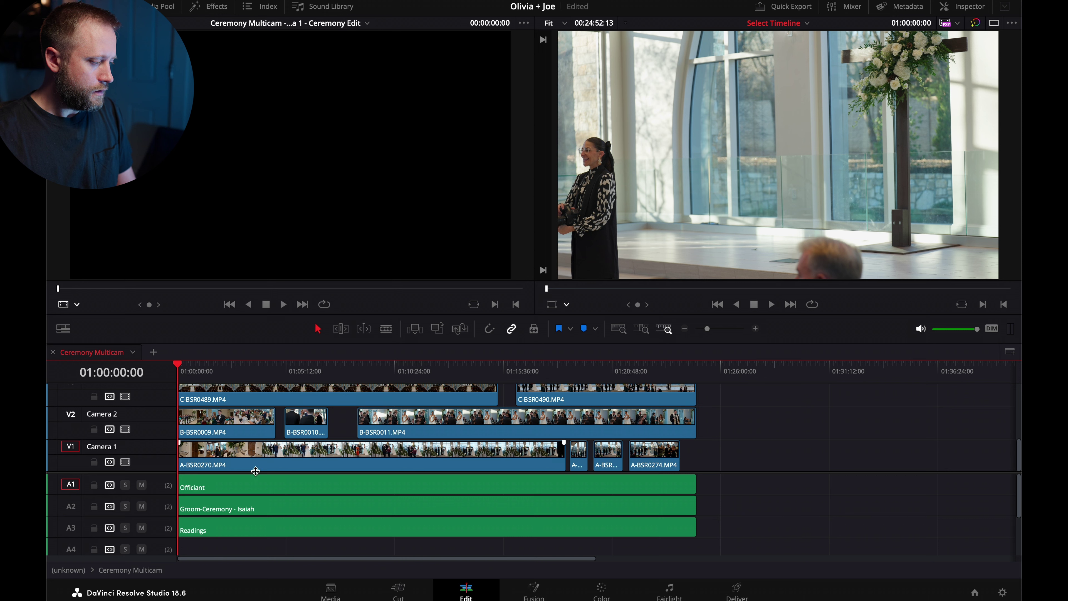
# Increase the height of the audio tracks and create a new empty timeline named "Ceremony Edit"
pyautogui.moveTo(153, 493); pyautogui.dragTo(159, 543)
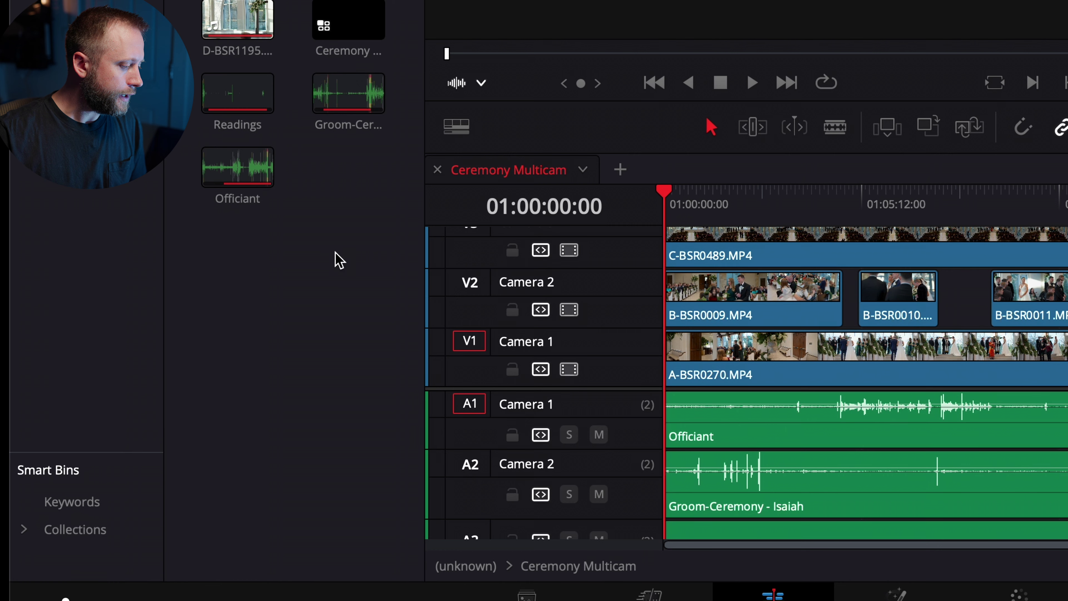
pyautogui.rightClick(227, 402)
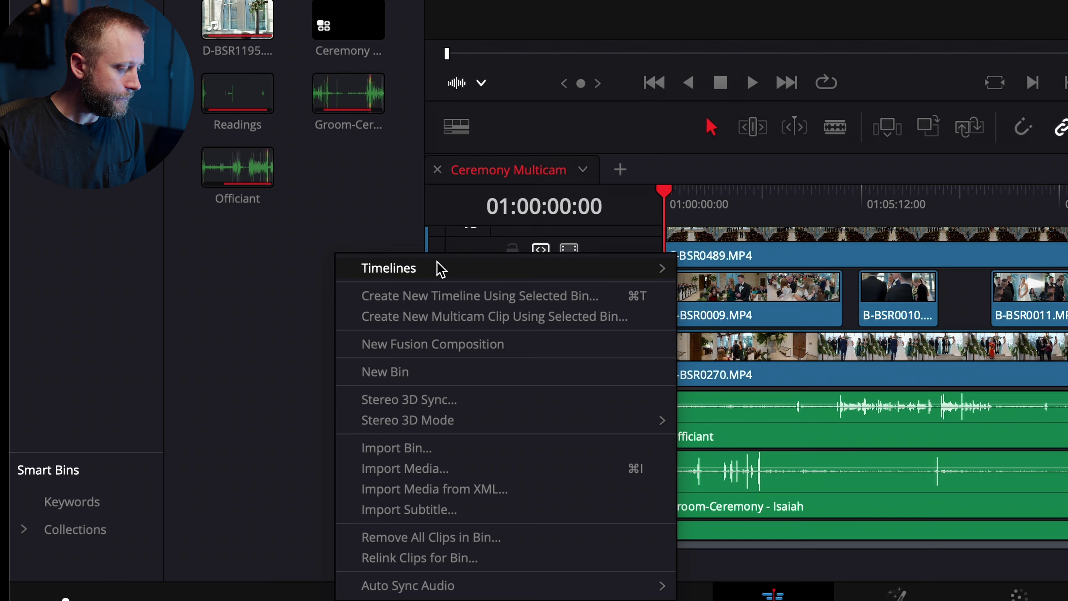
pyautogui.moveTo(440, 268)
pyautogui.click(762, 279)
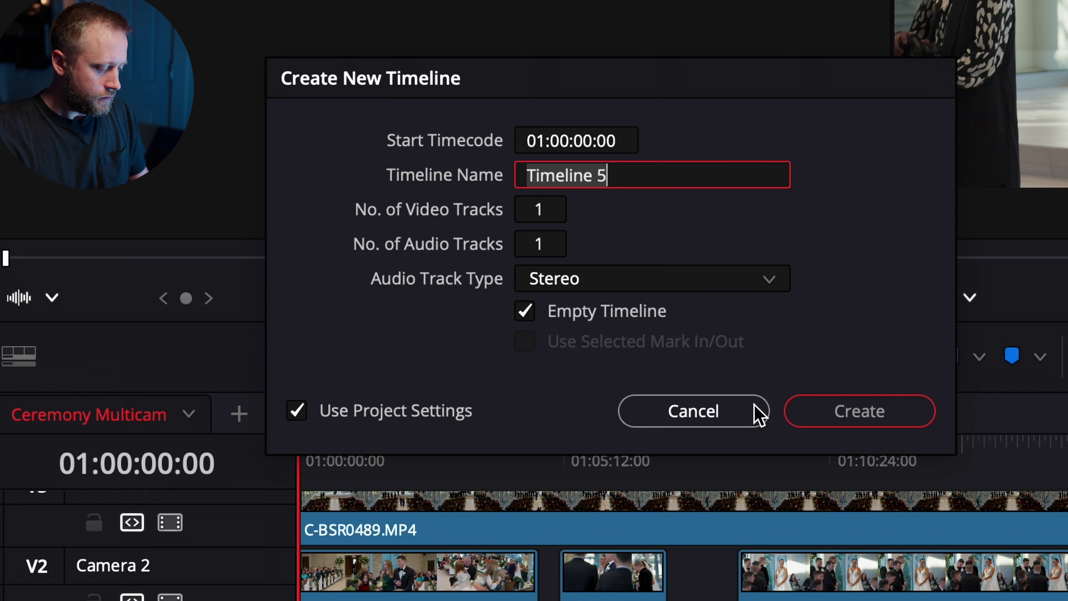
pyautogui.write('Ceremony Edit')
pyautogui.press('Return')
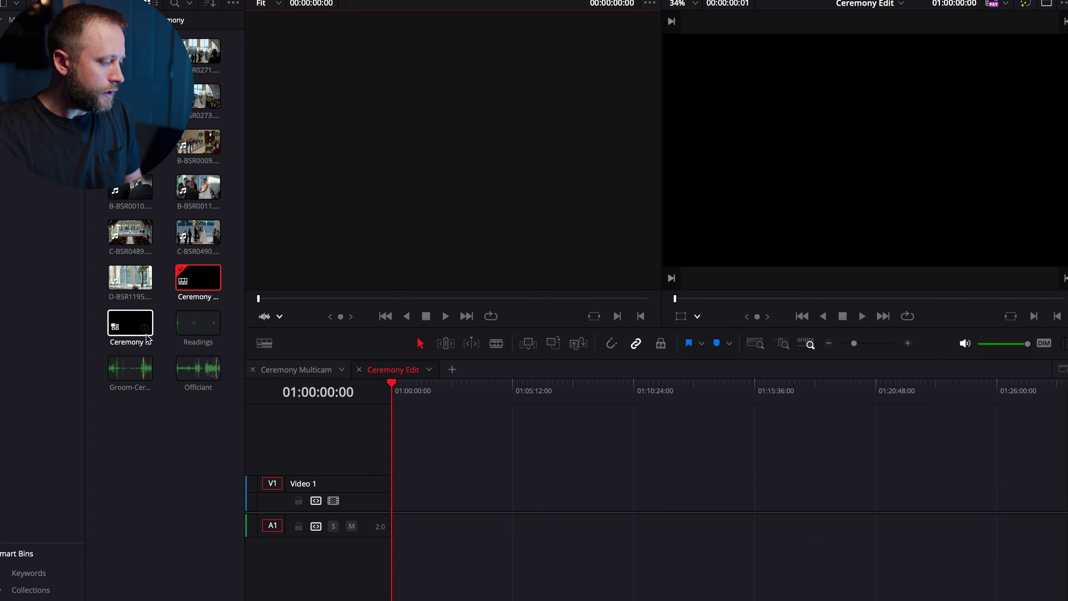
# Place the Ceremony Multicam clip at the start of the Ceremony Edit timeline and show its camera angles in the source viewer
pyautogui.click(154, 343)
pyautogui.moveTo(138, 333); pyautogui.dragTo(389, 495)
pyautogui.click(436, 388)
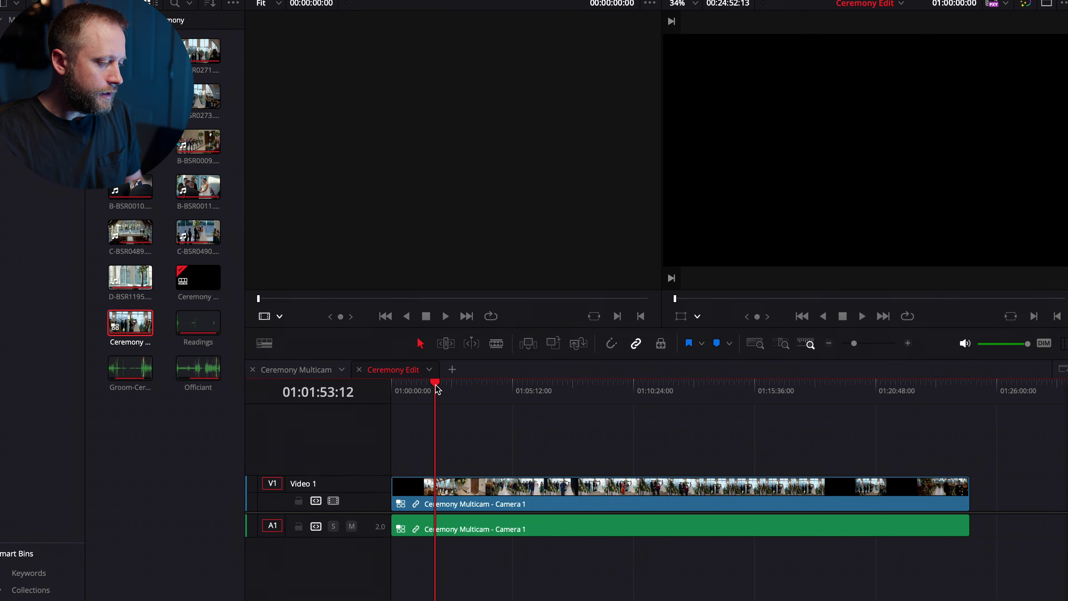
pyautogui.click(573, 398)
pyautogui.click(612, 396)
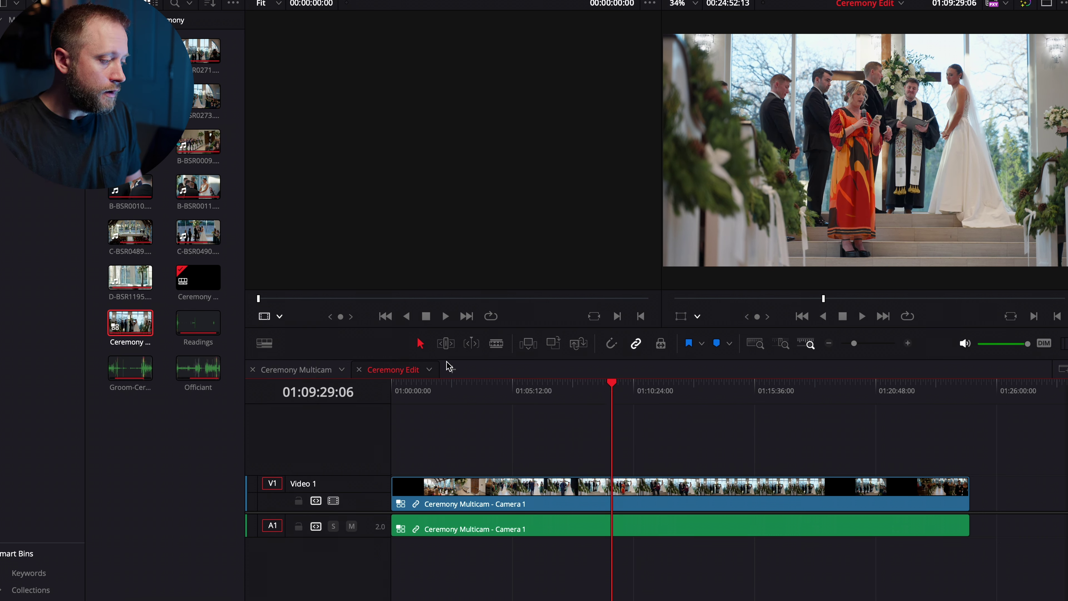
pyautogui.click(280, 317)
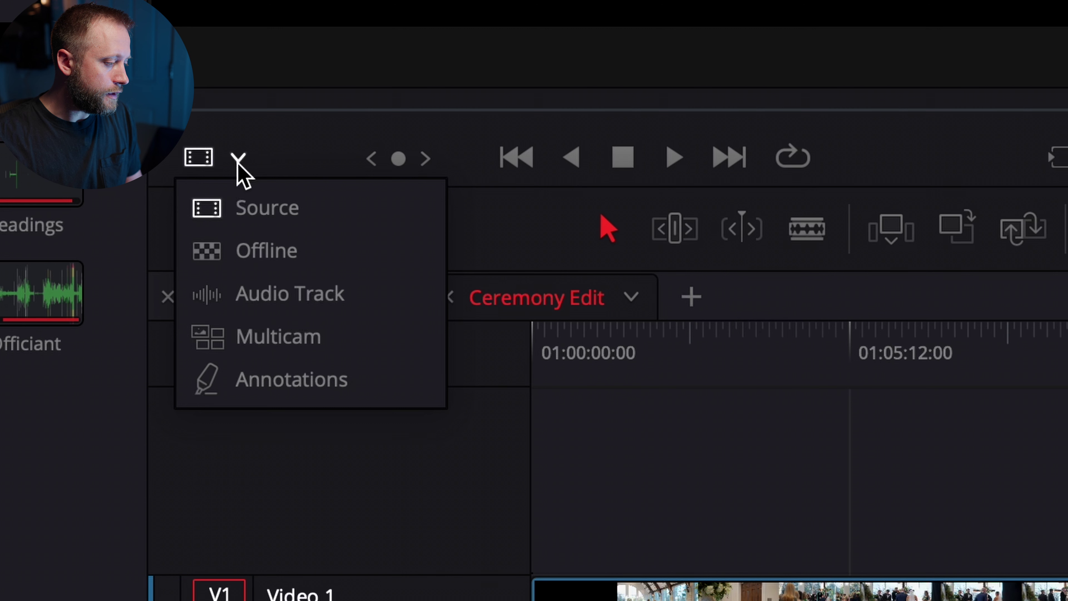
pyautogui.click(291, 339)
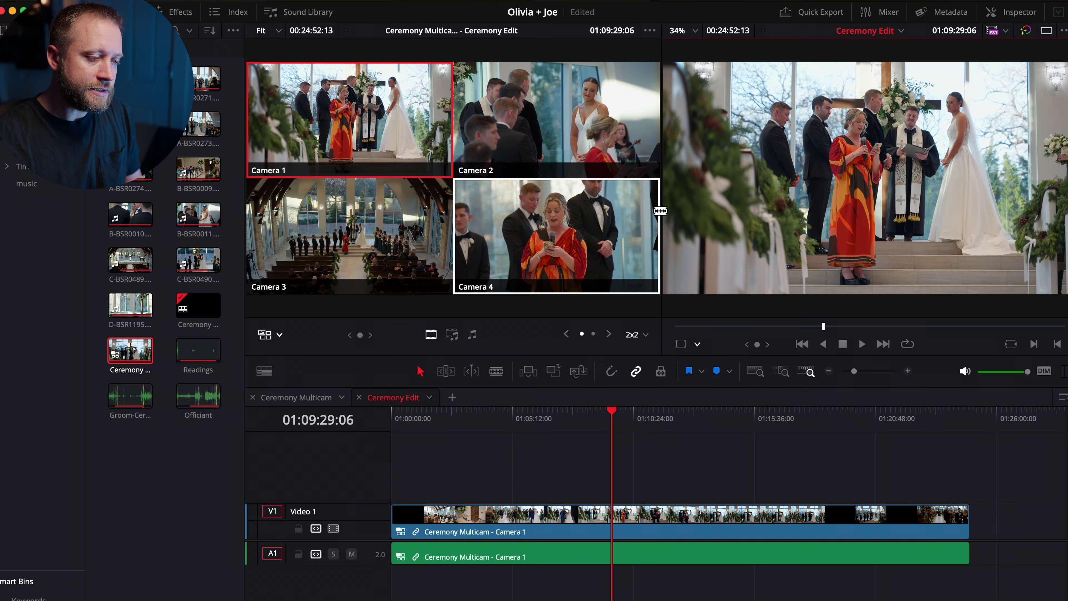
# Try single-viewer mode and the Inspector, restoring the side-by-side viewers after each
pyautogui.click(1047, 32)
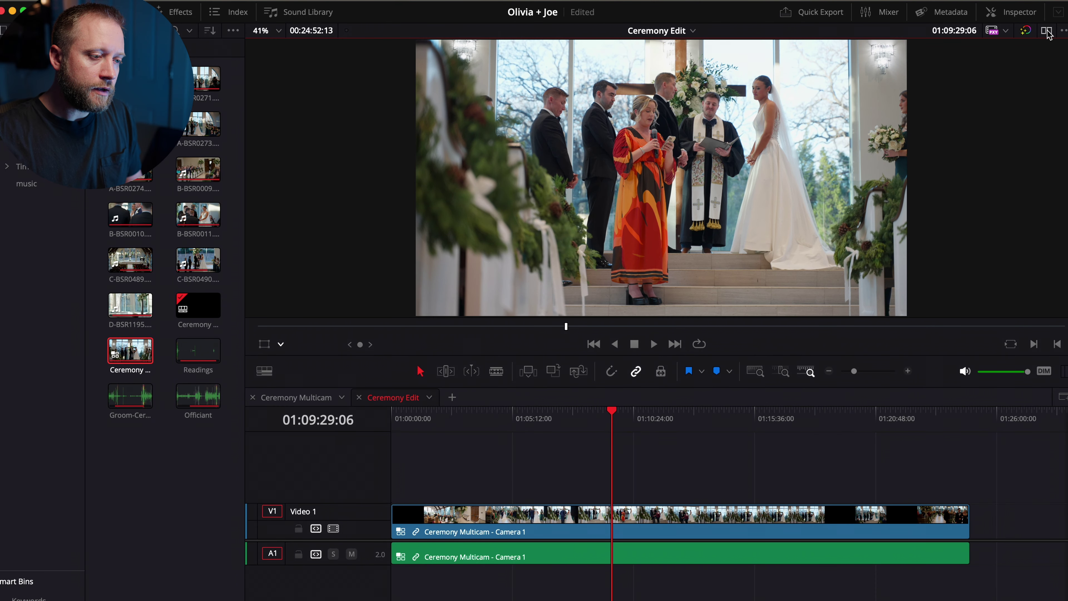
pyautogui.click(1047, 31)
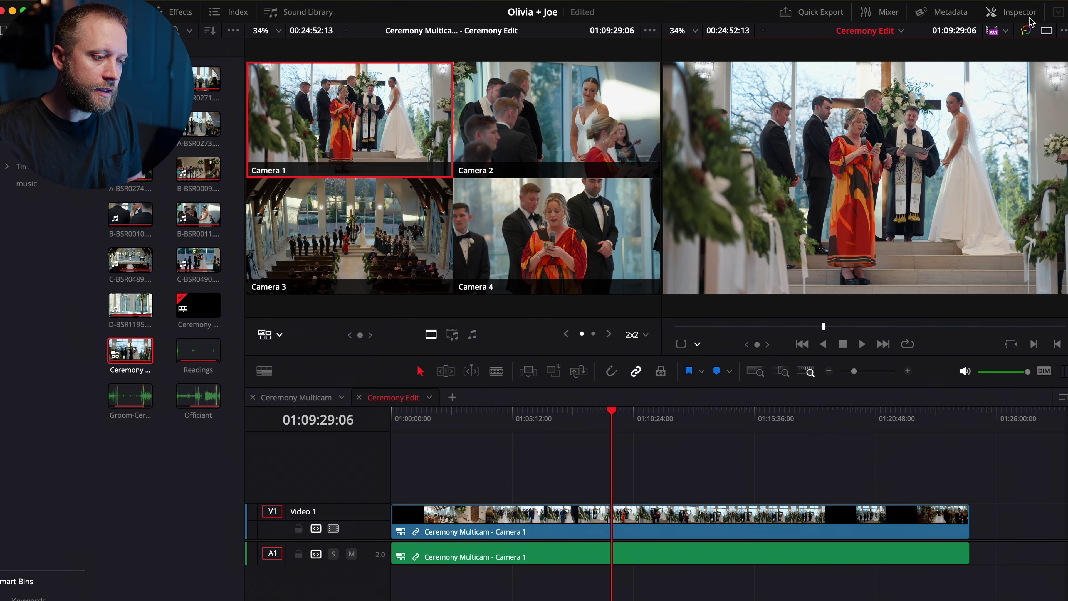
pyautogui.click(1019, 12)
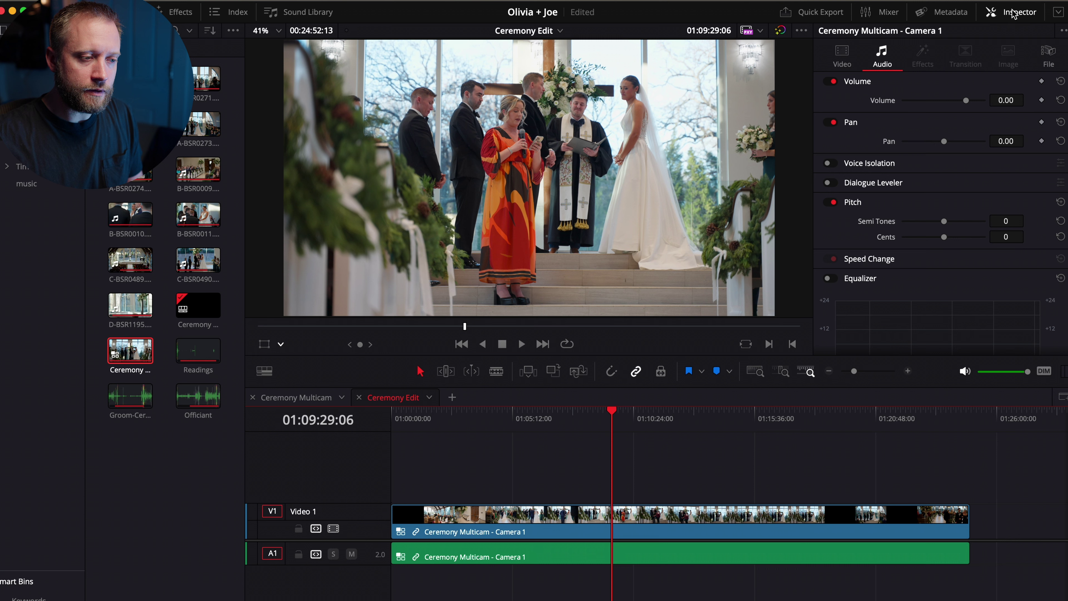
pyautogui.click(1008, 17)
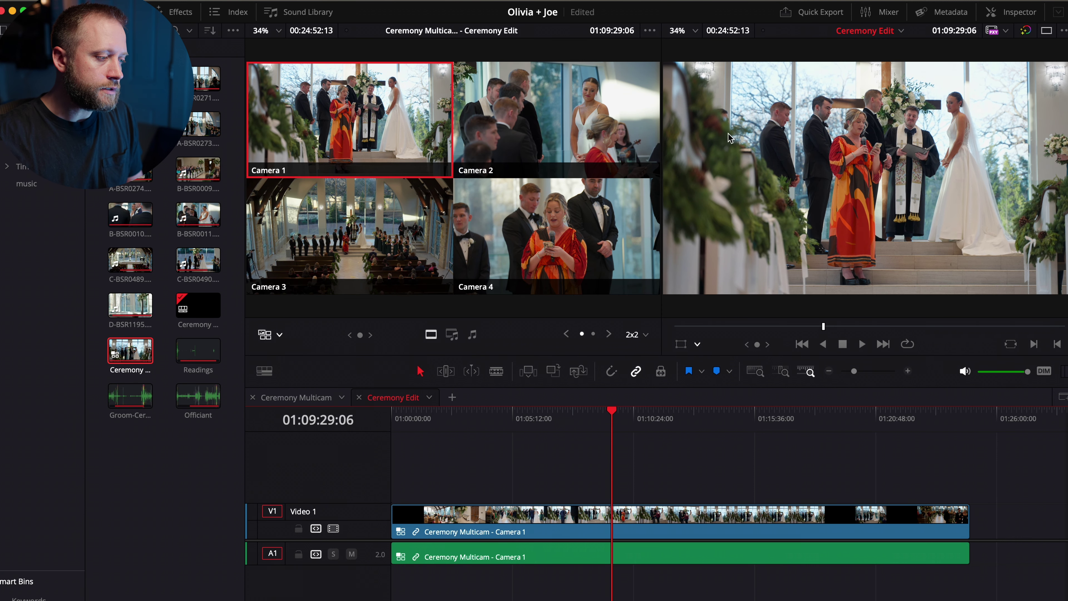
# Hide the media pool and preview the synced camera angles at several points along the ceremony timeline
pyautogui.click(116, 14)
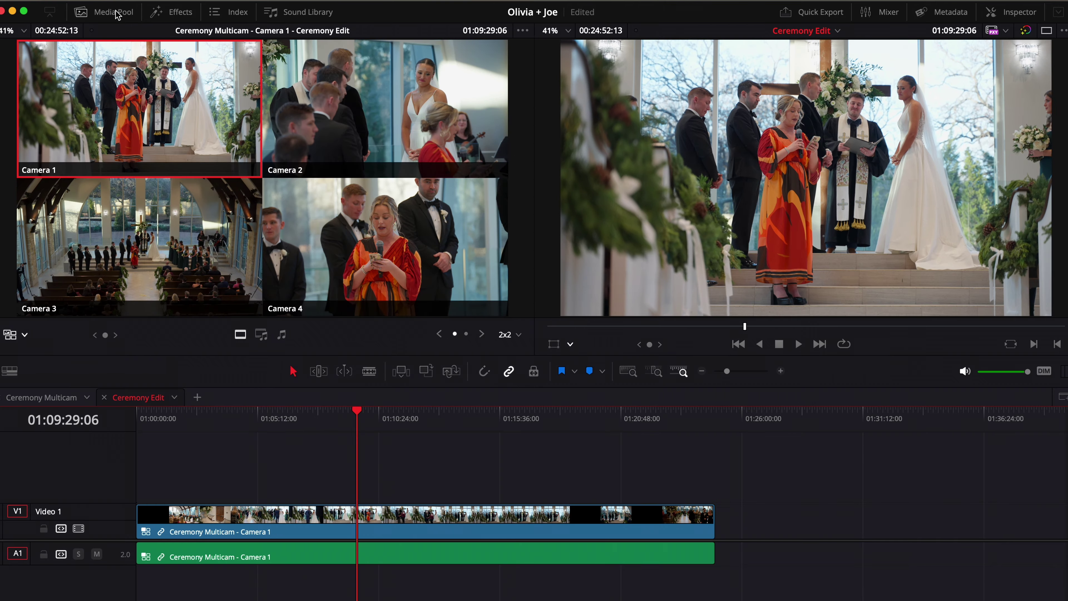
pyautogui.click(322, 415)
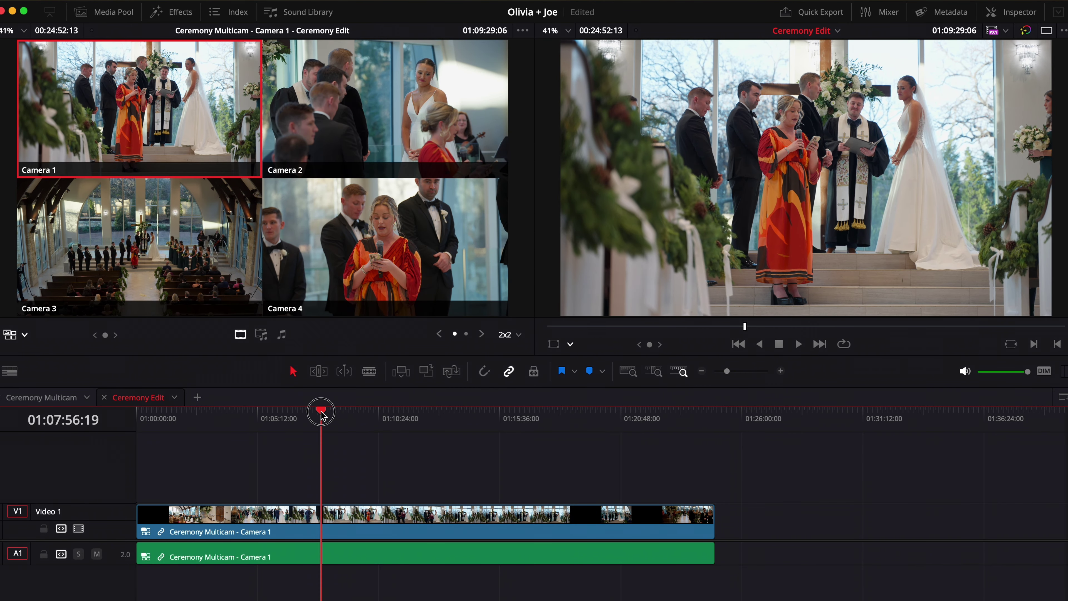
pyautogui.press('space')
pyautogui.click(465, 418)
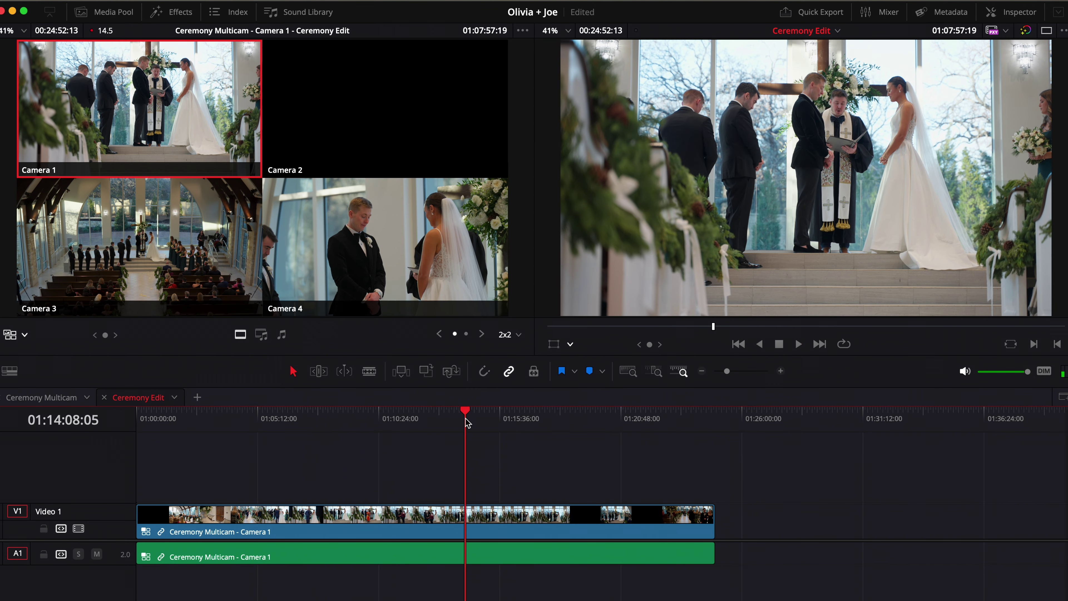
pyautogui.click(222, 419)
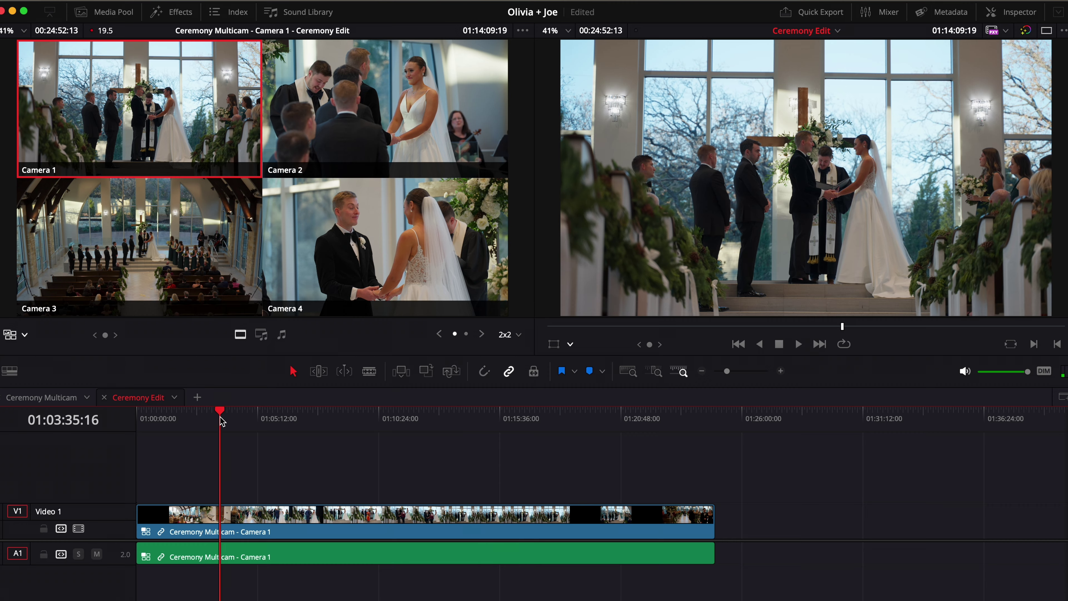
pyautogui.click(345, 423)
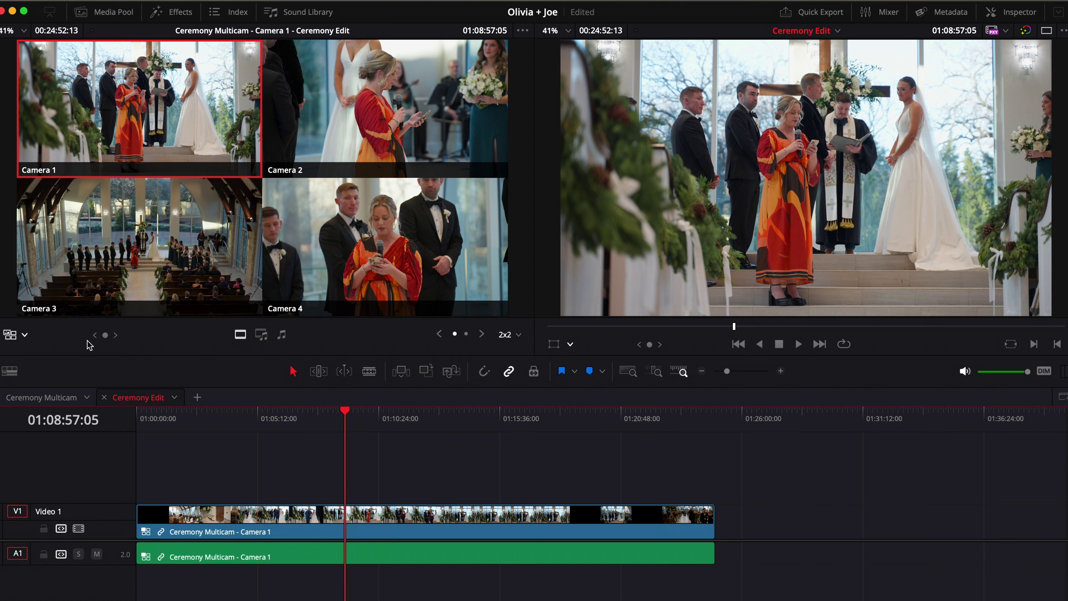
# Try the 3x3 layout and another grid layout for the multicam angles, and return to the 2x2 layout
pyautogui.click(24, 335)
pyautogui.click(41, 403)
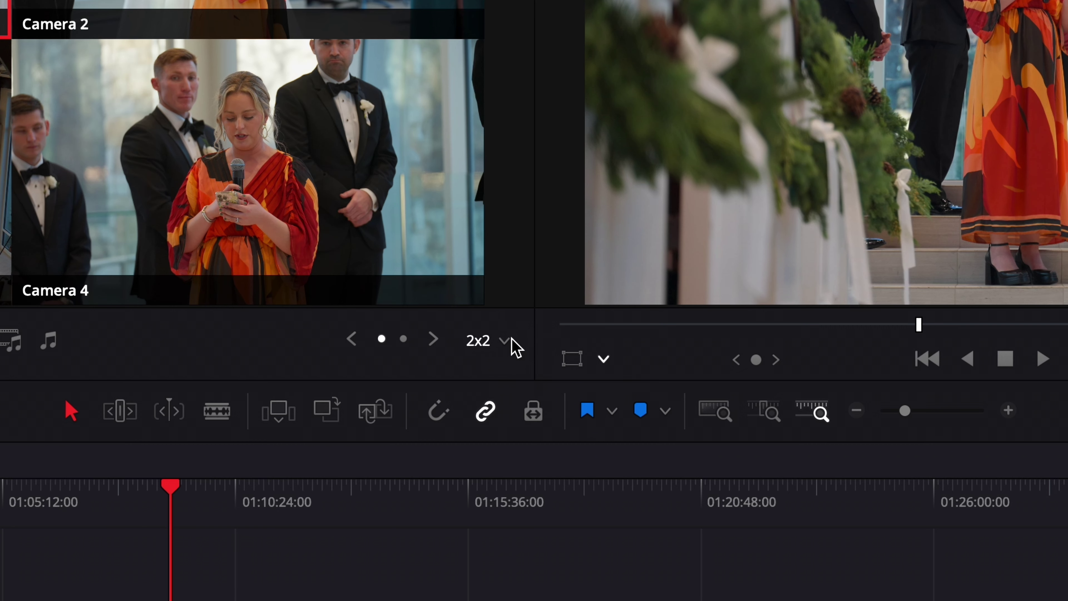
pyautogui.click(519, 335)
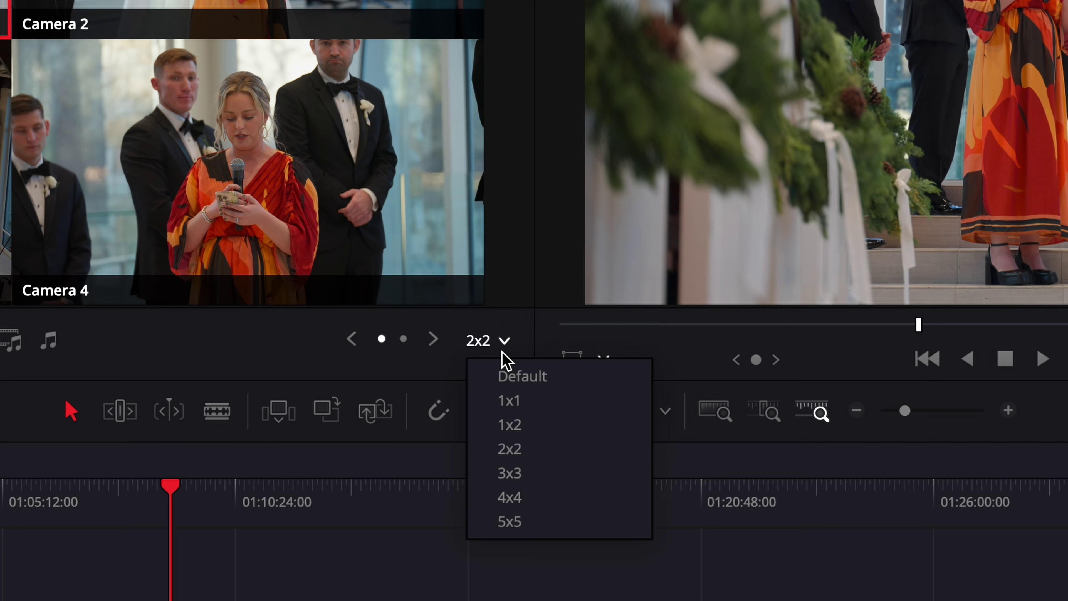
pyautogui.click(509, 473)
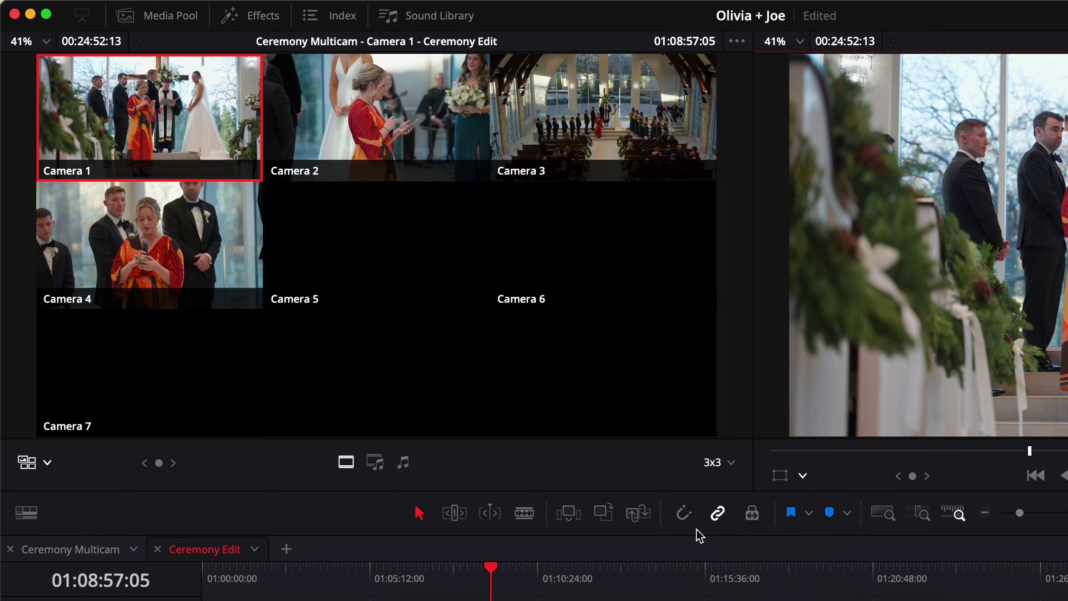
pyautogui.click(731, 464)
pyautogui.click(735, 523)
pyautogui.click(732, 464)
pyautogui.click(743, 542)
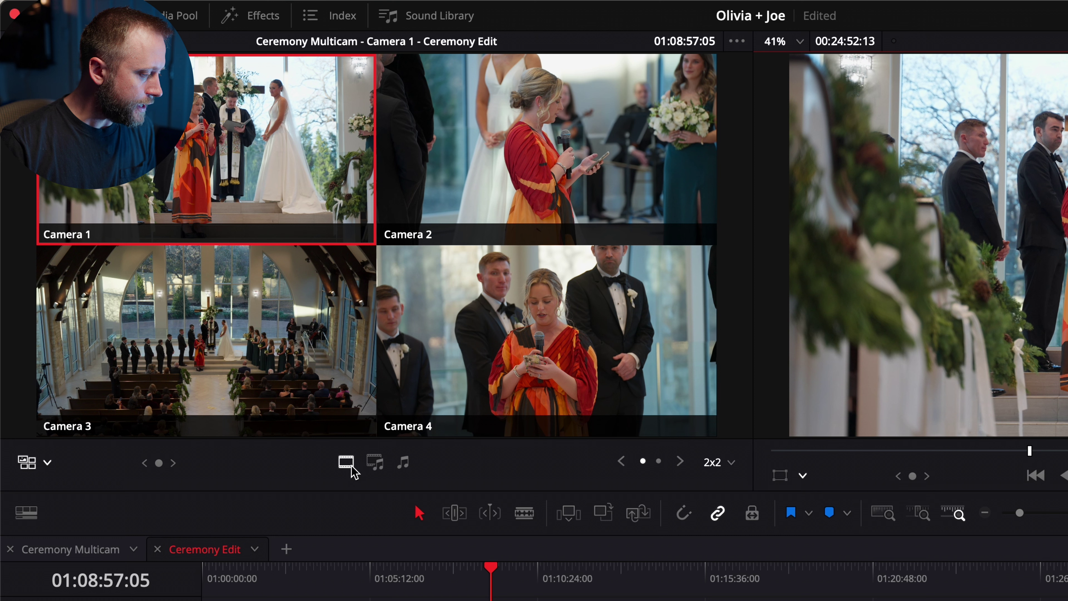
# Keep multicam cutting on video only, and cut live to Camera 4 from about 01:09:01:00 and back to Camera 1
pyautogui.click(377, 465)
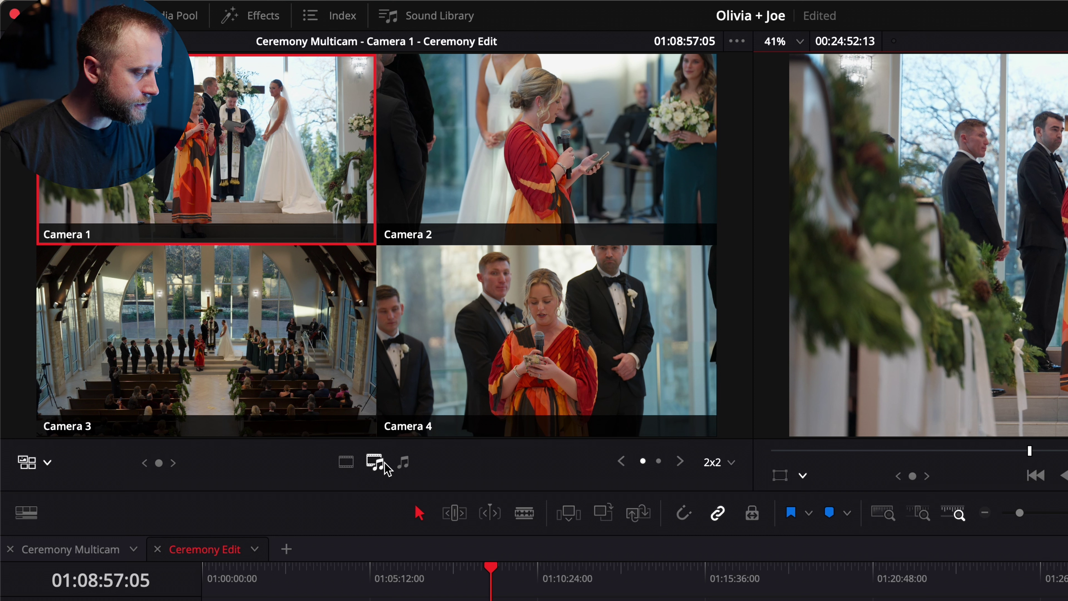
pyautogui.click(346, 462)
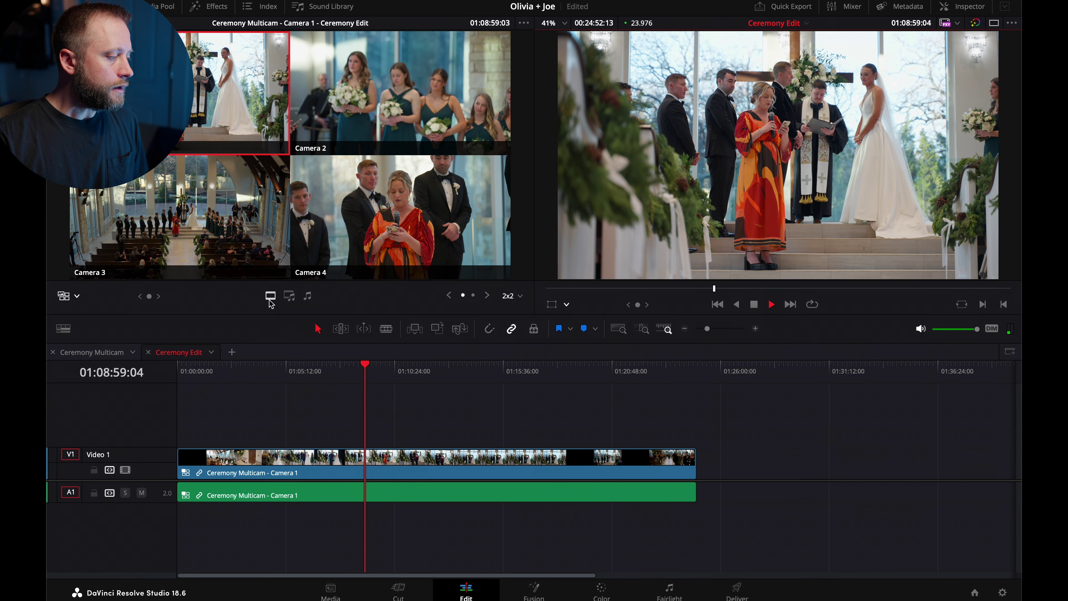
pyautogui.click(404, 222)
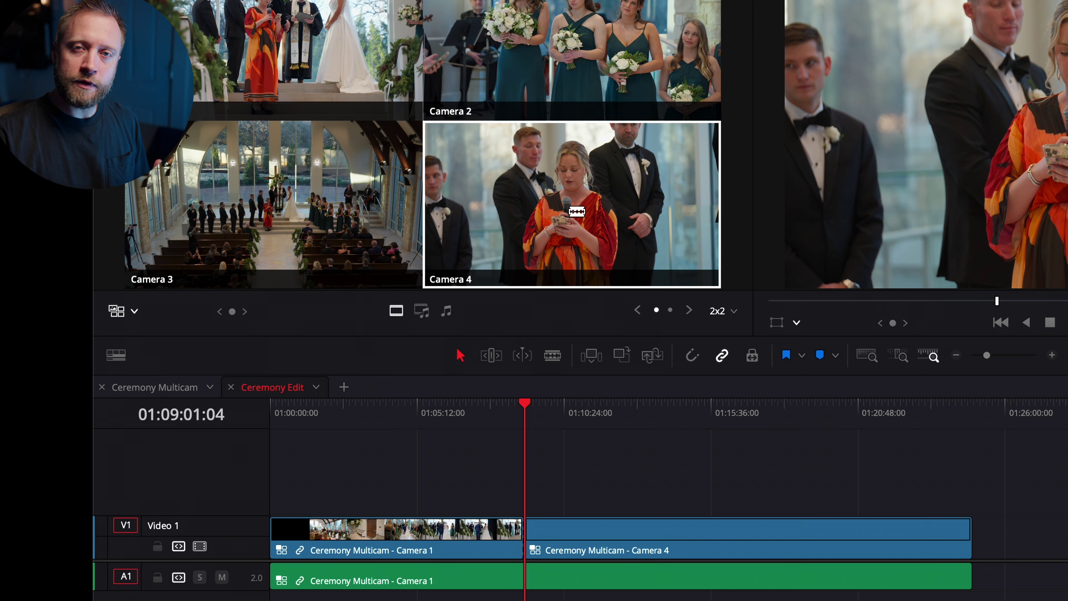
pyautogui.click(344, 29)
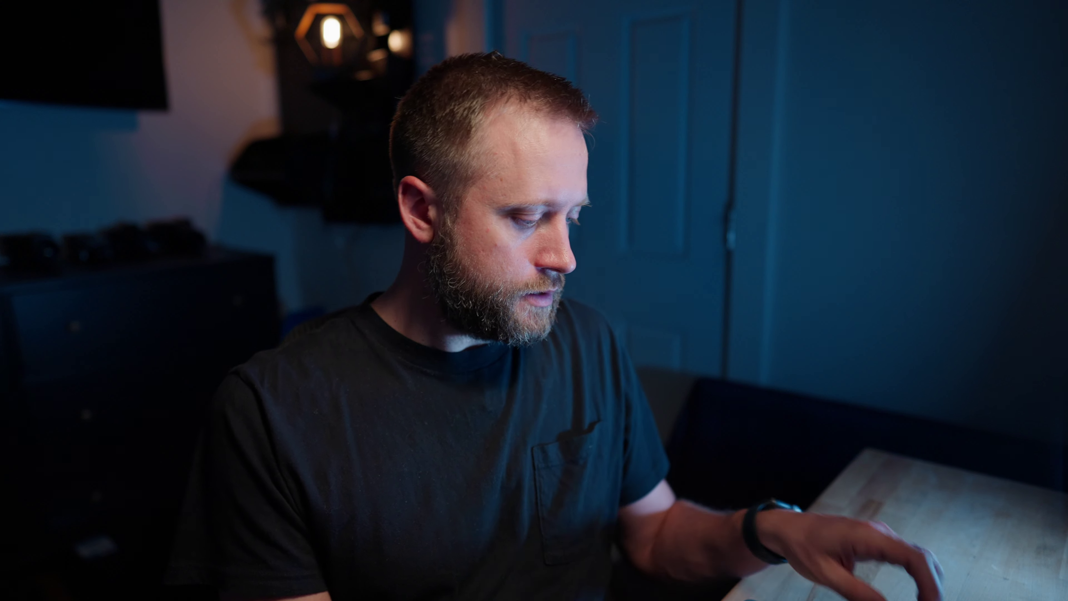
# Continue live cutting around 01:09:23:00, switching through Cameras 3, 4 and 3 to Camera 2, and stop playback
pyautogui.press('3')
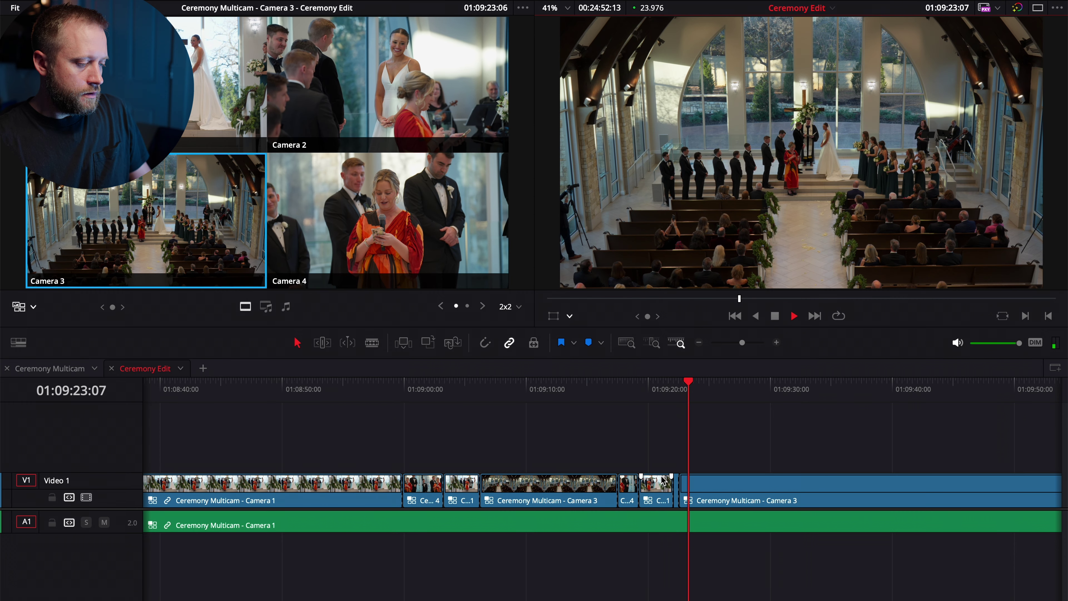
pyautogui.press('4')
pyautogui.press('3')
pyautogui.press('2')
pyautogui.press('space')
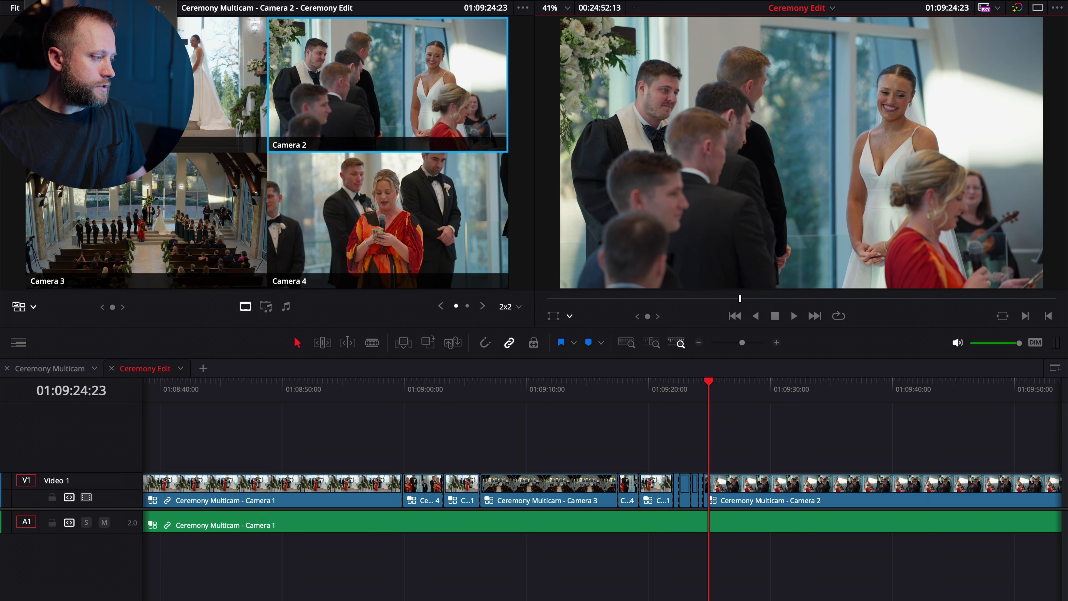
# Review the Switch to Angle shortcuts and change the short Camera 4 segment at 01:09:18:02 to Camera 1
pyautogui.press('alt+super+k')
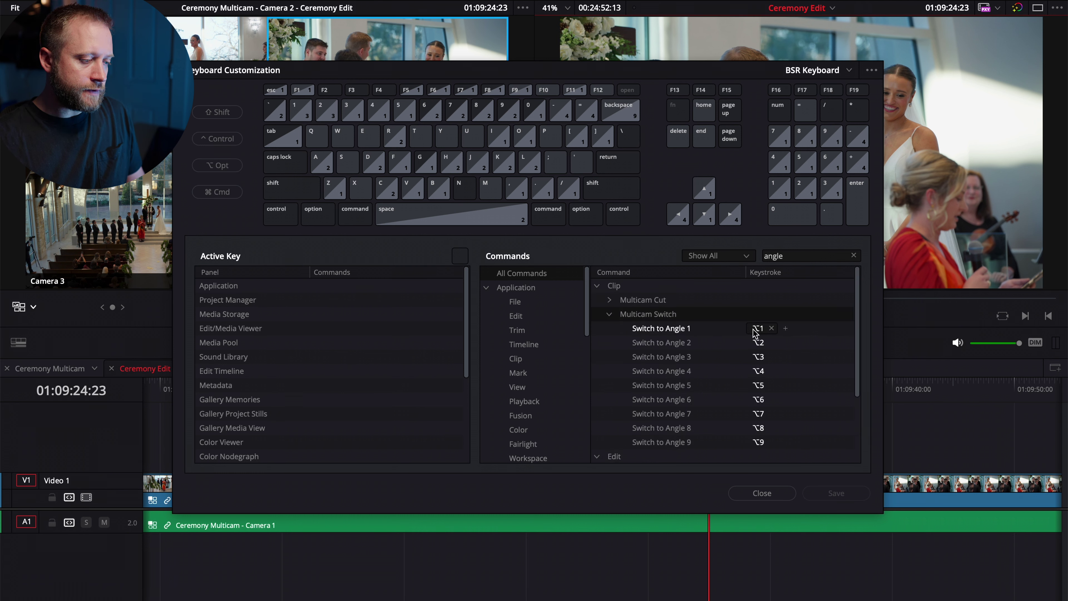
pyautogui.click(777, 499)
pyautogui.click(625, 387)
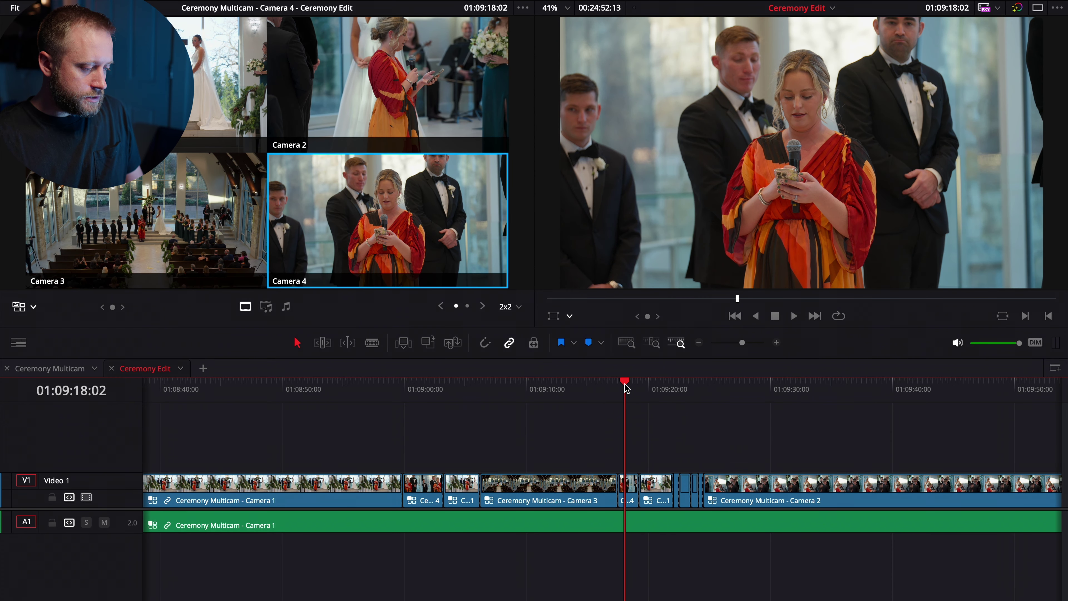
pyautogui.press('2')
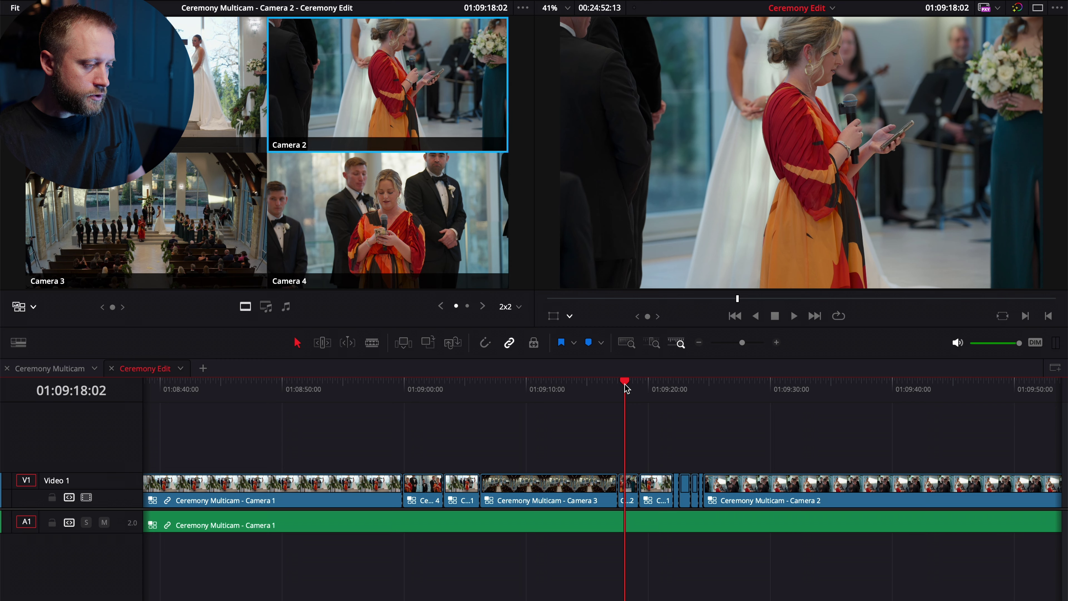
pyautogui.press('3')
pyautogui.press('1')
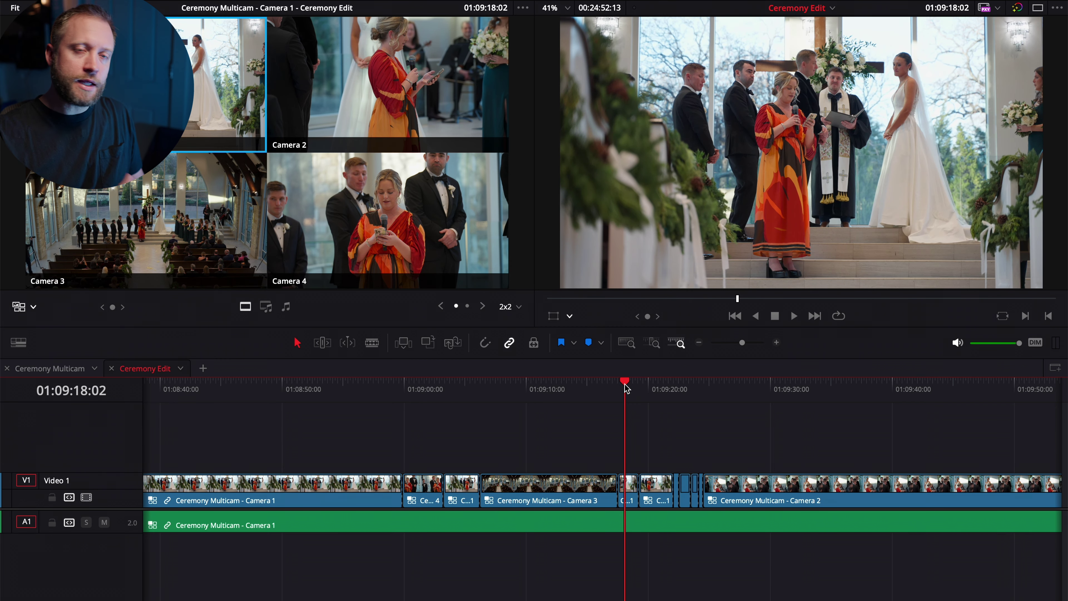
# Cut live to Camera 1, Camera 4 and Camera 2 between about 01:13:38:00 and 01:13:41:00
pyautogui.hotkey('shift', 'z')
pyautogui.click(595, 390)
pyautogui.press('space')
pyautogui.press('1')
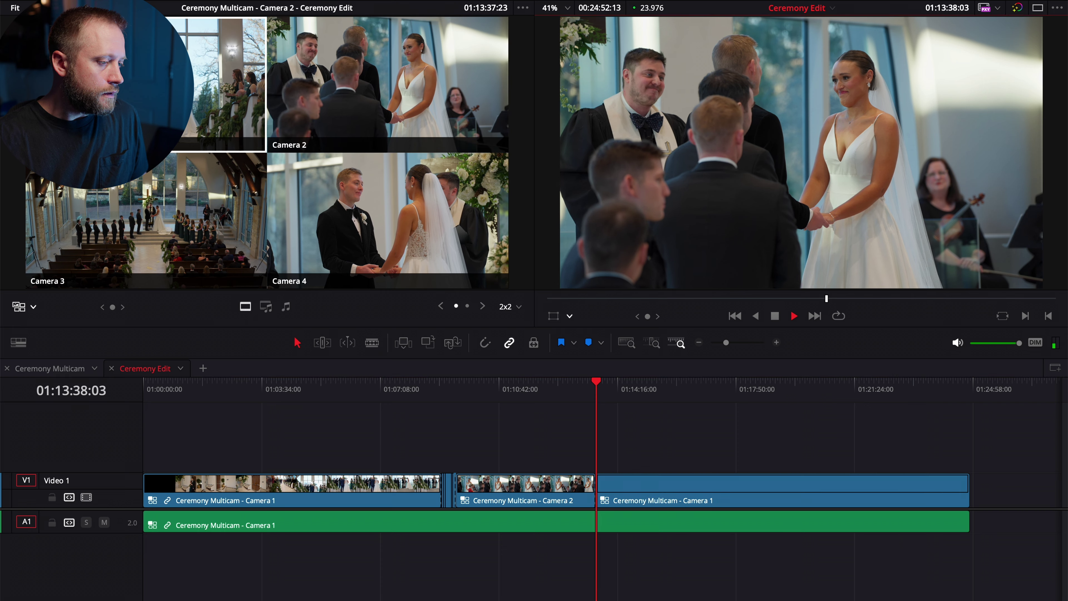
pyautogui.click(374, 223)
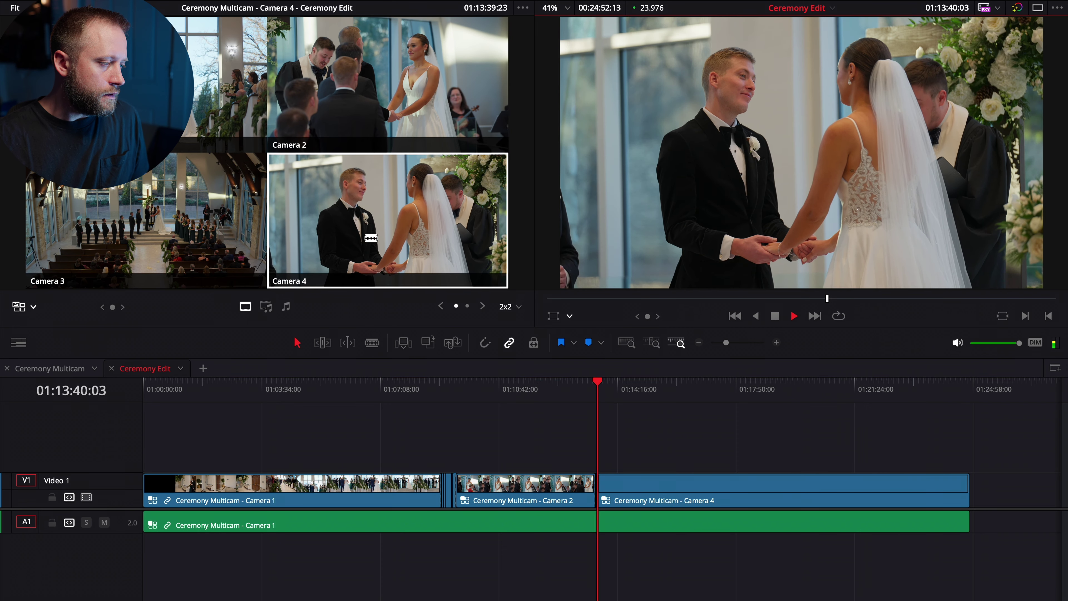
pyautogui.click(345, 103)
pyautogui.press('space')
pyautogui.hotkey('shift', 'z')
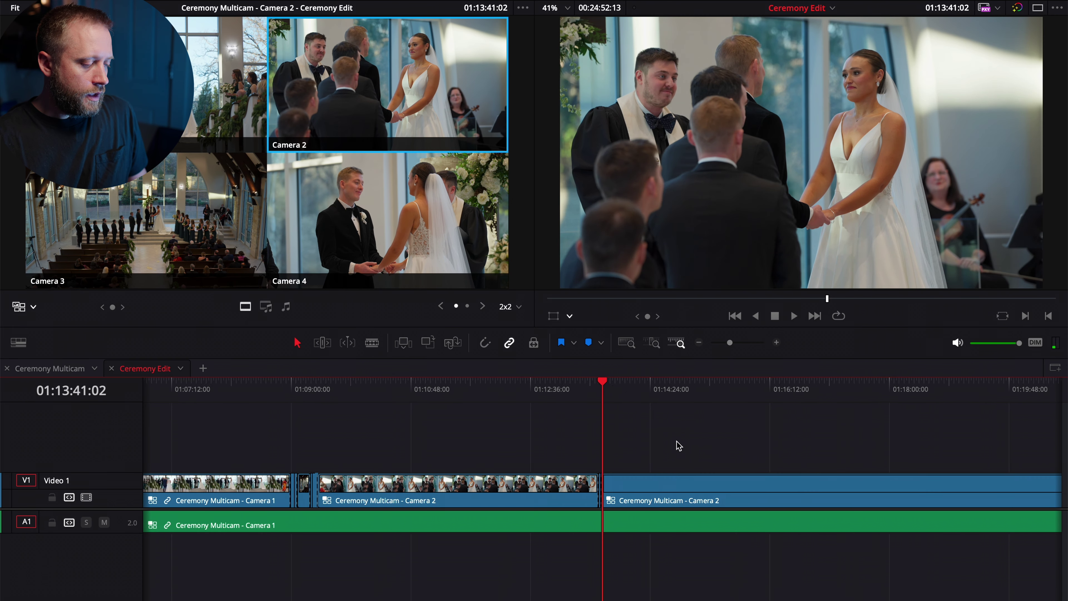
# Try Camera 3 on the short segment at 01:13:41:07 and switch it back to Camera 2
pyautogui.hotkey('ctrl', '=')
pyautogui.hotkey('ctrl', '=')
pyautogui.hotkey('ctrl', '=')
pyautogui.press('space')
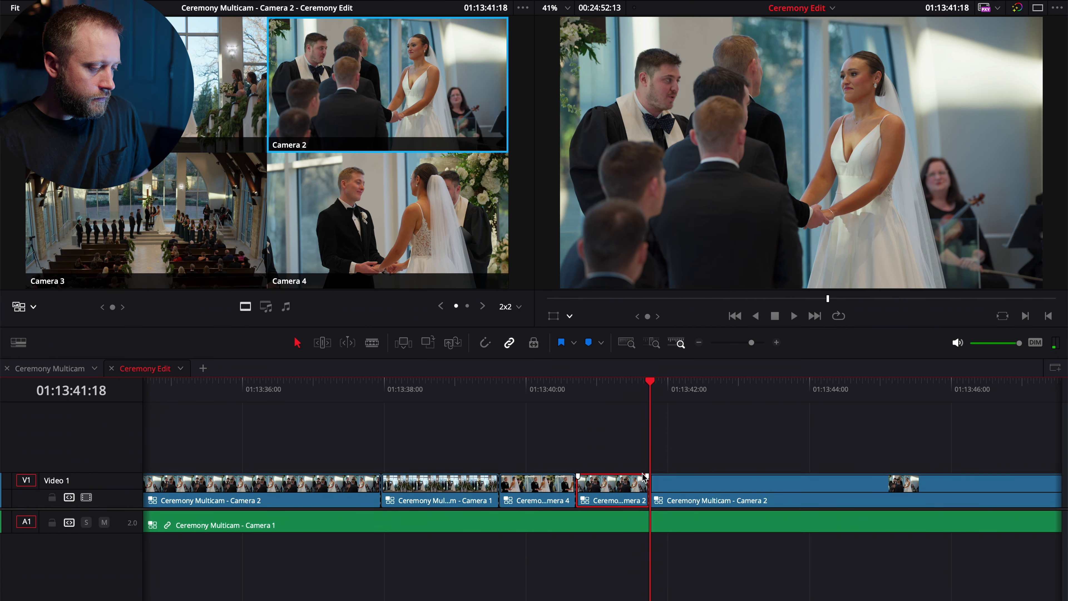
pyautogui.click(618, 397)
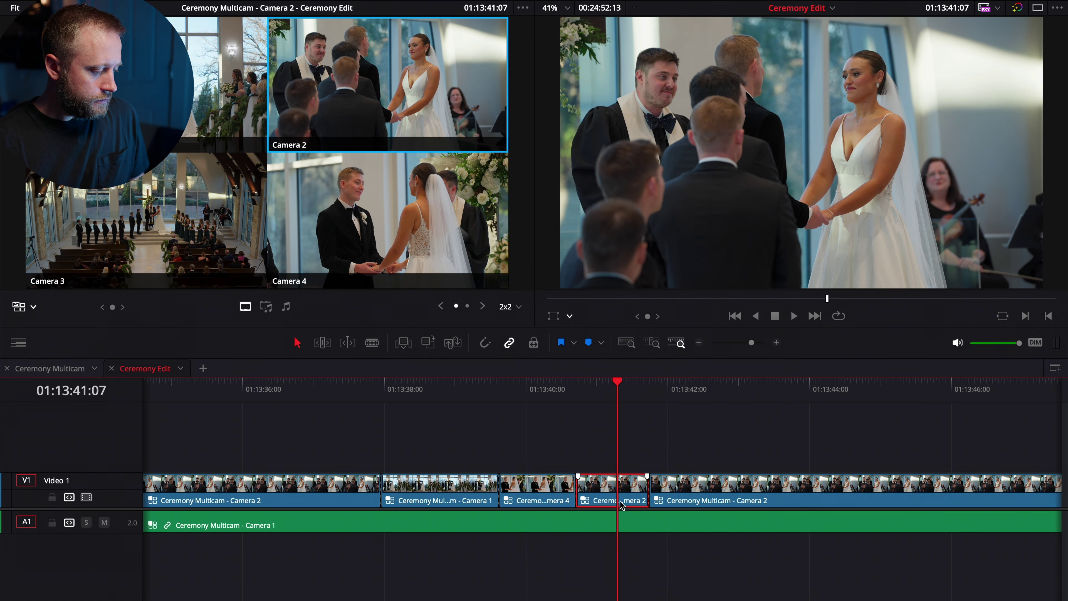
pyautogui.hotkey('alt', '3')
pyautogui.hotkey('alt', '2')
# Roll the cut between the two adjacent Camera 2 segments to just past 01:13:42:00
pyautogui.moveTo(648, 496); pyautogui.dragTo(685, 496)
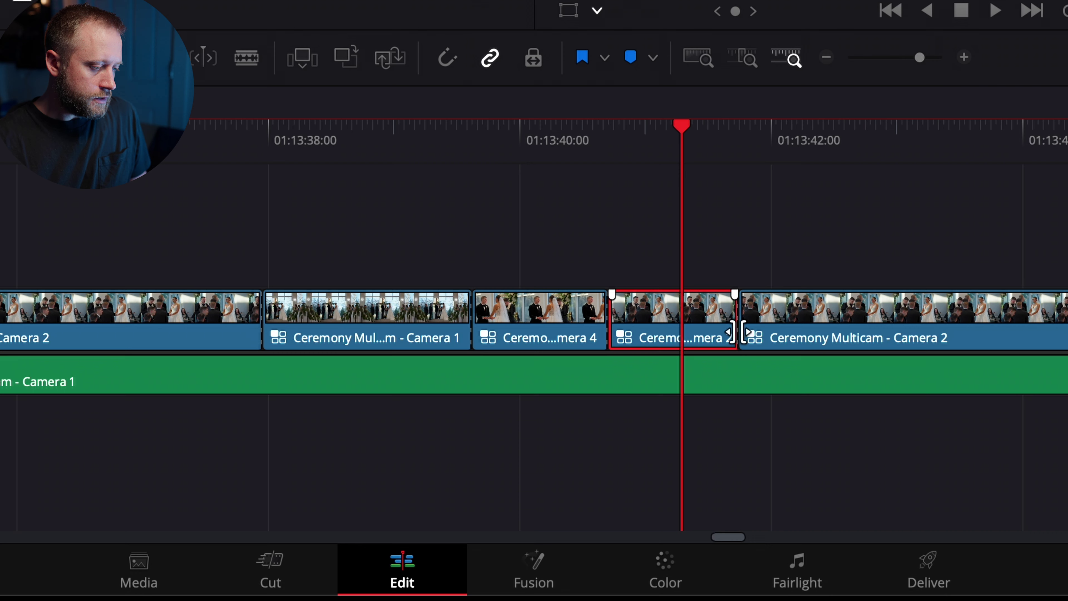
pyautogui.moveTo(802, 329); pyautogui.dragTo(802, 329)
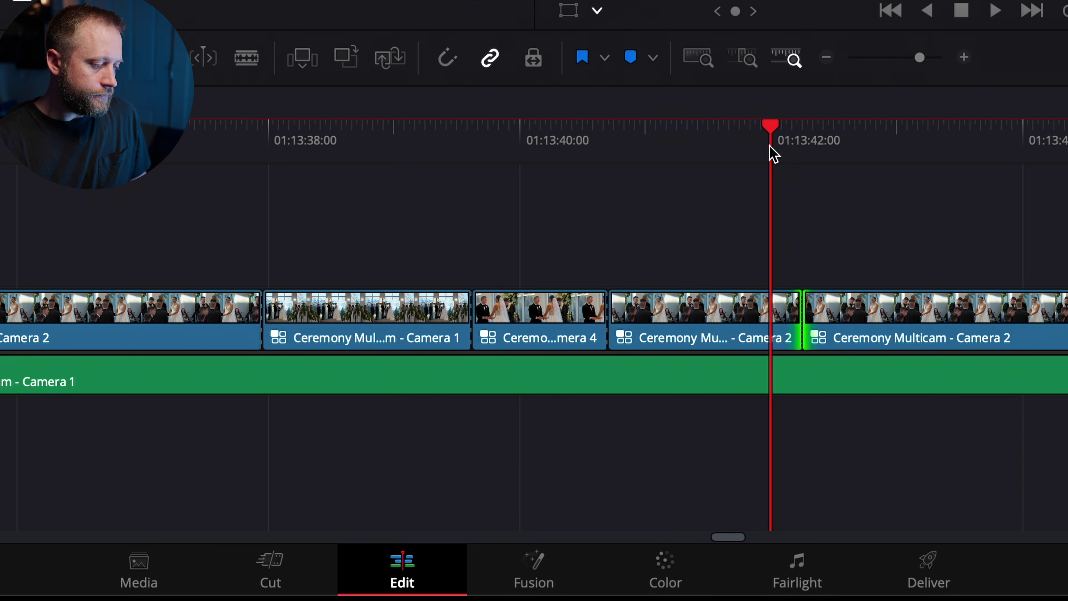